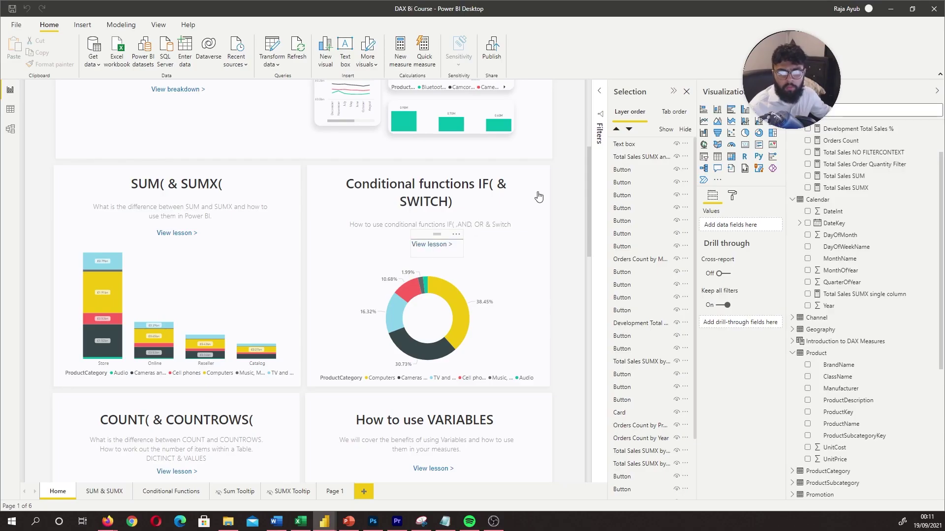
# Open the Conditional functions lesson page and read its IF( card with the unit cost question.
pyautogui.keyDown('ctrl'); pyautogui.click(539, 197); pyautogui.keyUp('ctrl')
pyautogui.scroll(-3, 106, 227)
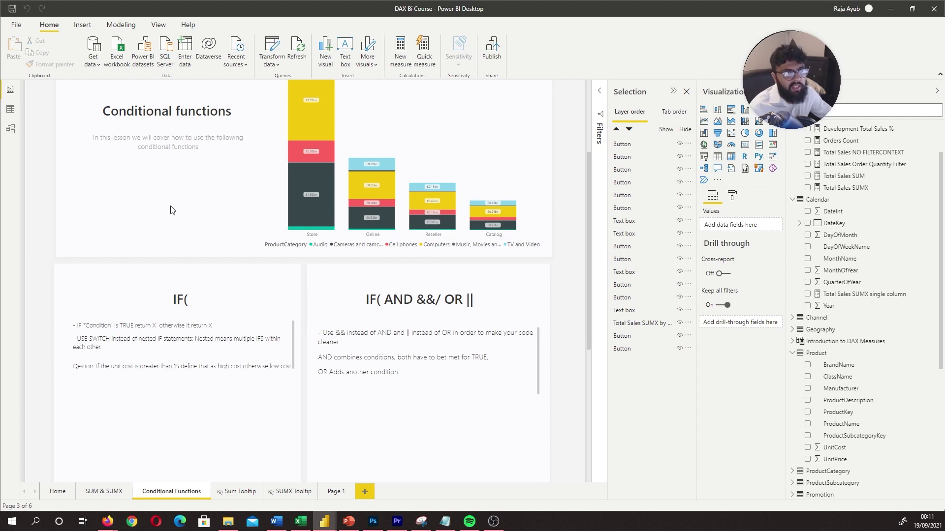
pyautogui.moveTo(323, 177)
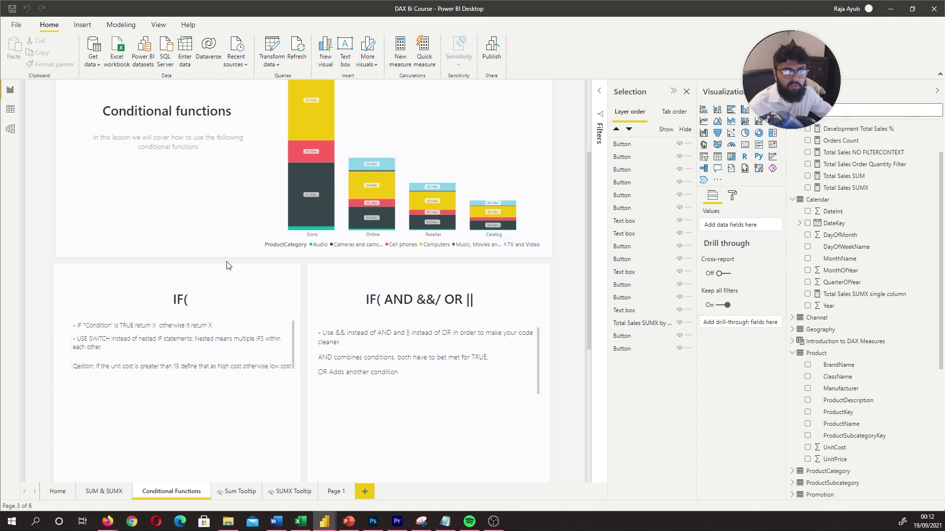
pyautogui.scroll(-2, 228, 265)
pyautogui.scroll(-1, 236, 277)
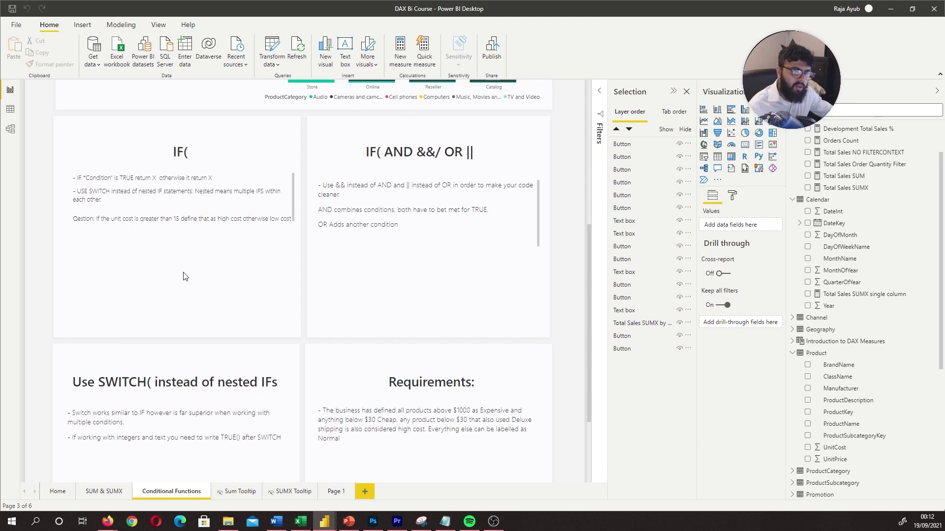
pyautogui.scroll(2, 184, 273)
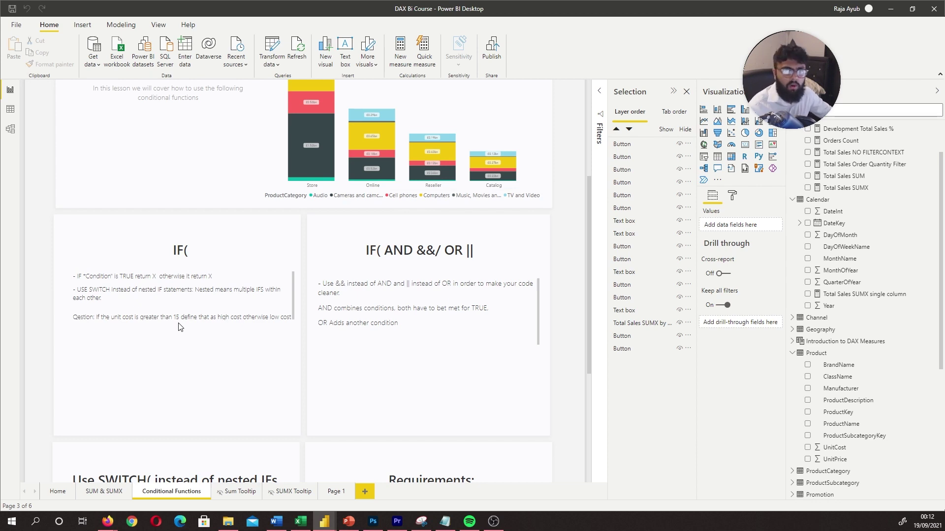
# Add a calculated column named IF COST to the Product table and begin its formula with an IF function.
pyautogui.click(10, 109)
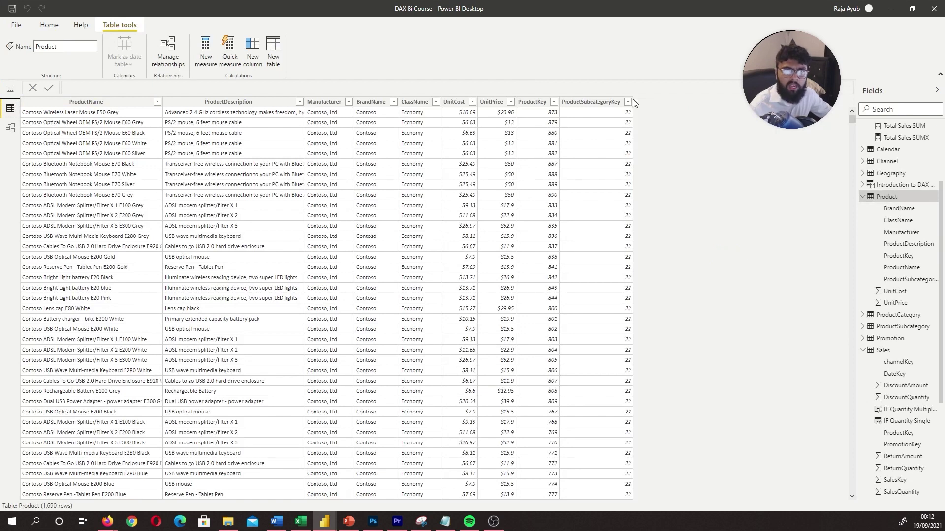
pyautogui.click(251, 54)
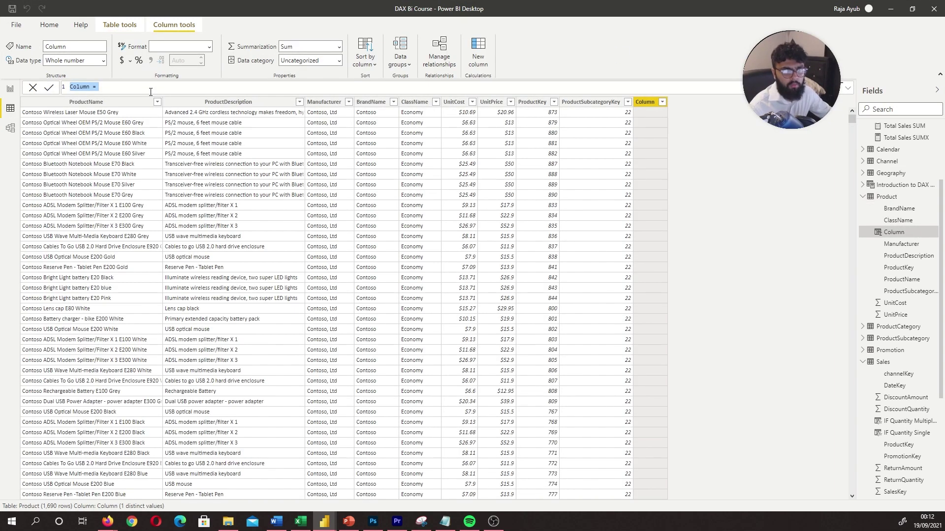
pyautogui.write('IF COST ')
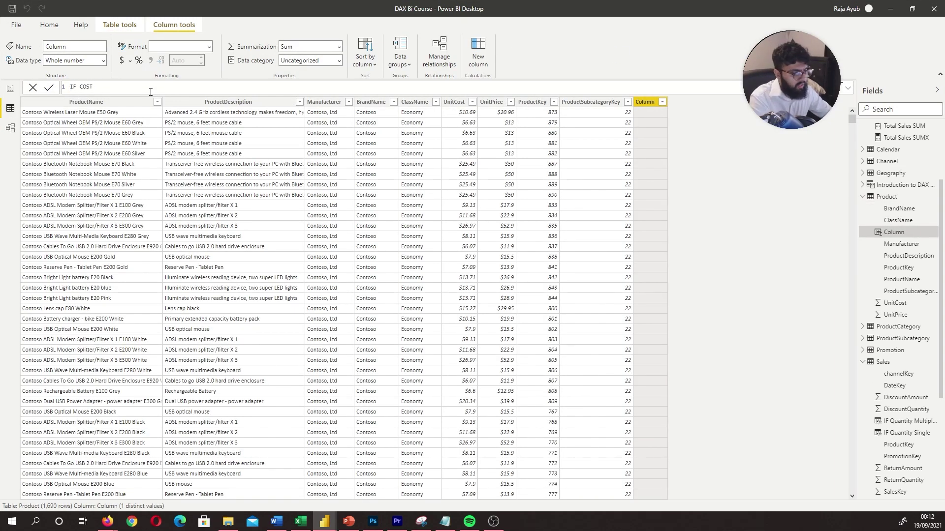
pyautogui.write('=')
pyautogui.hotkey('shift', 'Return')
pyautogui.write('IF(')
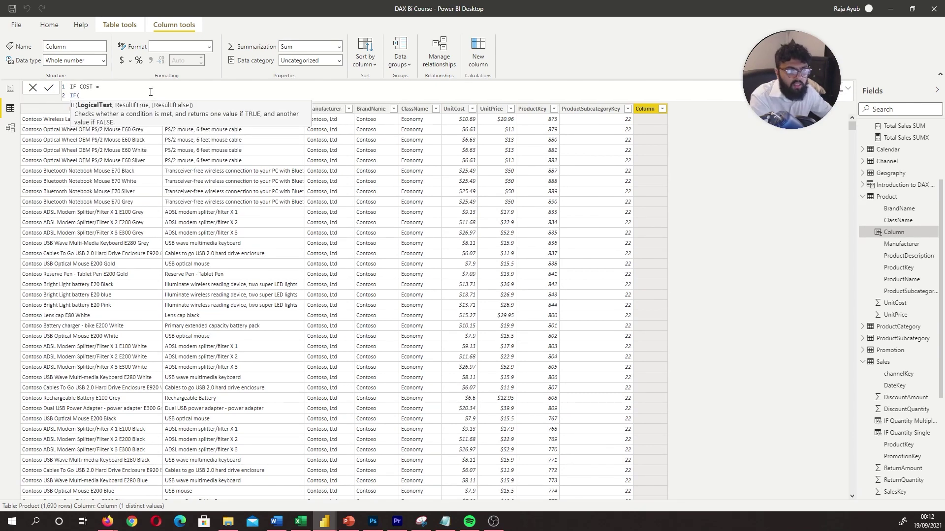
# Enter 'Product'[UnitCost] <15 as the logical test and open a text string on a new line for the true result.
pyautogui.write(' Unut')
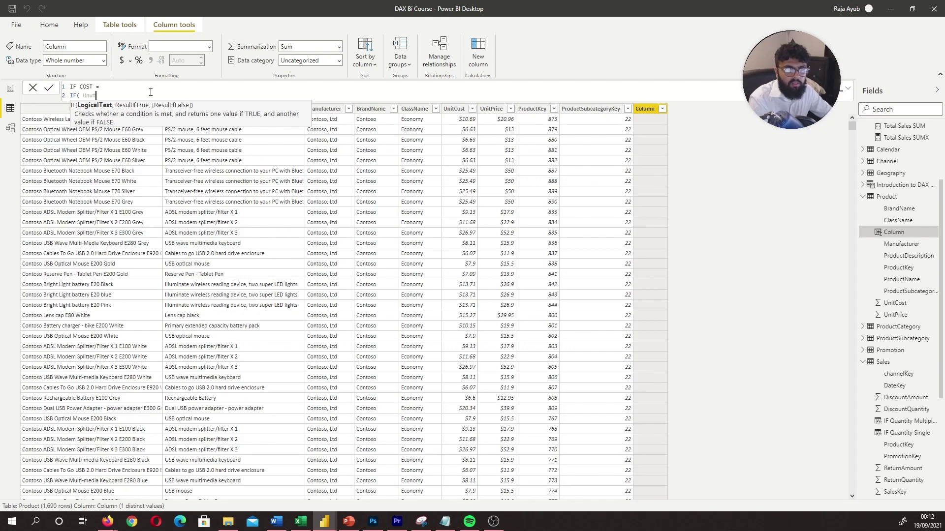
pyautogui.press('BackSpace')
pyautogui.press('BackSpace')
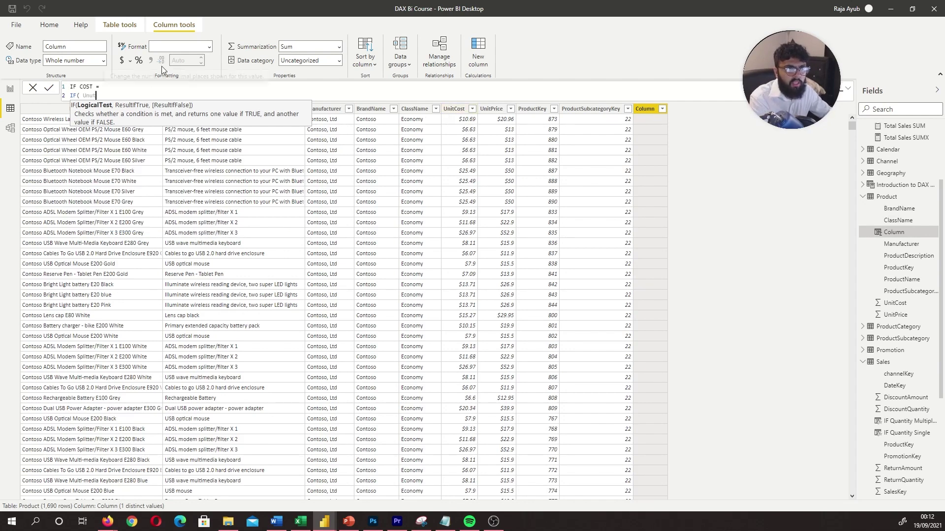
pyautogui.write('it')
pyautogui.press('Tab')
pyautogui.write('>')
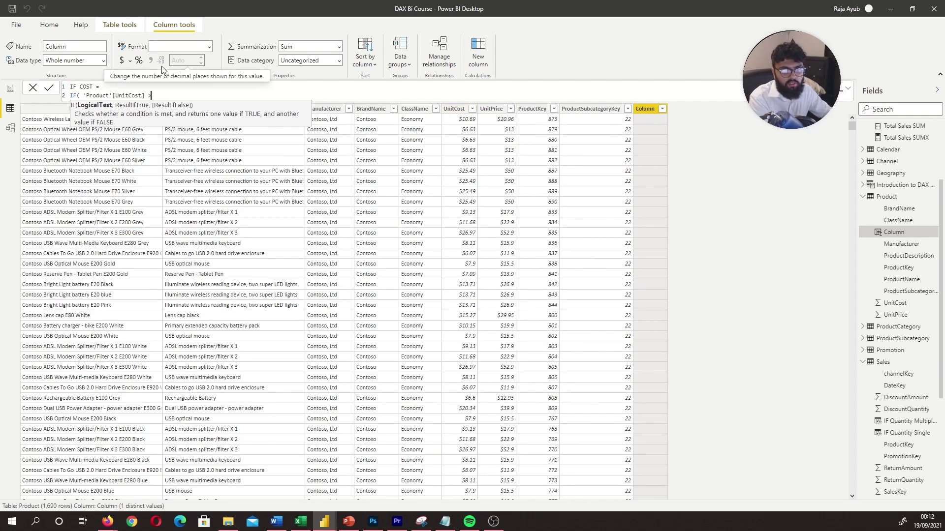
pyautogui.write('<')
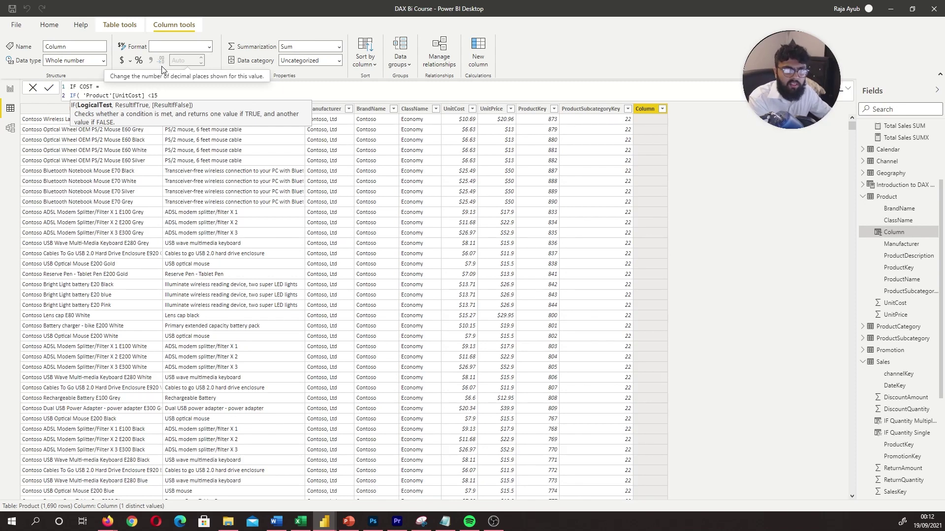
pyautogui.write('15,')
pyautogui.hotkey('shift', 'Return')
pyautogui.write('"')
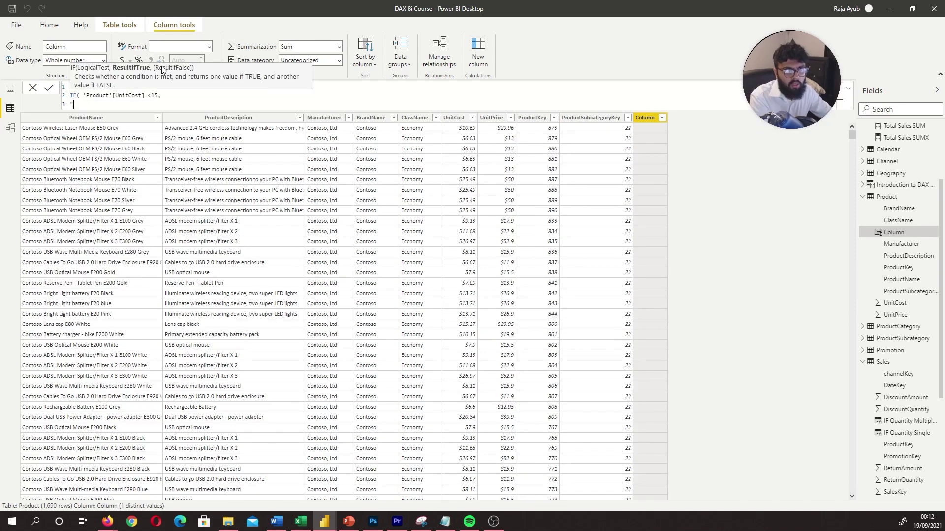
pyautogui.write('High Cost",')
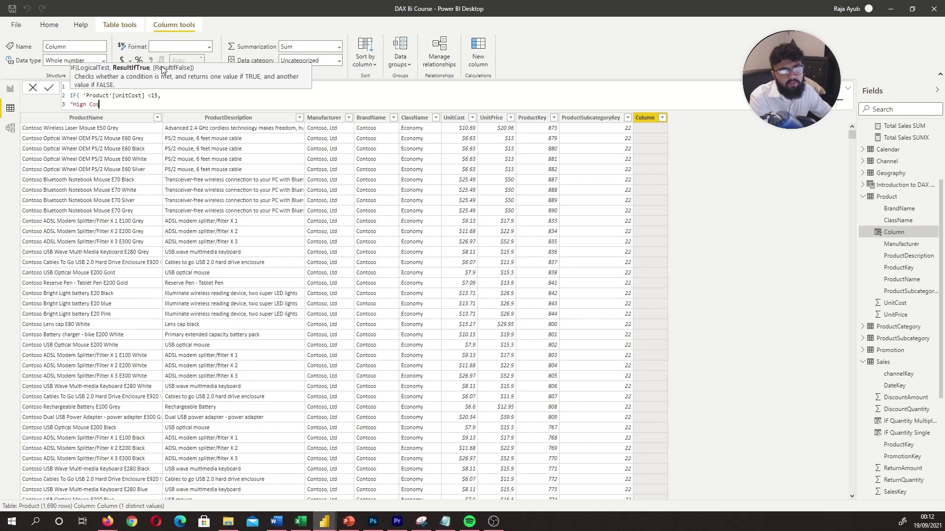
pyautogui.press('BackSpace')
pyautogui.press('BackSpace')
pyautogui.press('BackSpace')
pyautogui.press('BackSpace')
pyautogui.press('BackSpace')
pyautogui.press('BackSpace')
pyautogui.press('BackSpace')
pyautogui.press('BackSpace')
pyautogui.press('BackSpace')
pyautogui.press('BackSpace')
pyautogui.press('BackSpace')
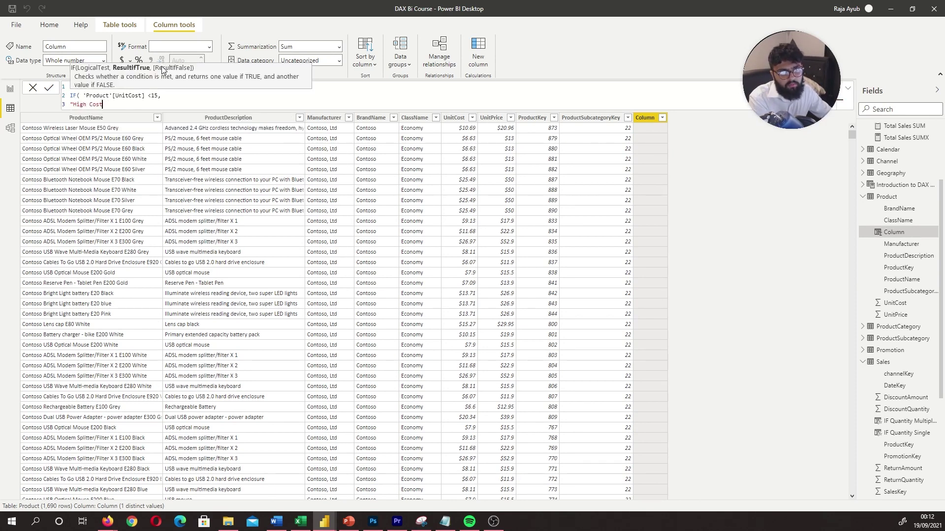
# Change the logical test to 'Product'[UnitCost] >15 and enter "High Cost" as the result if true.
pyautogui.click(131, 85)
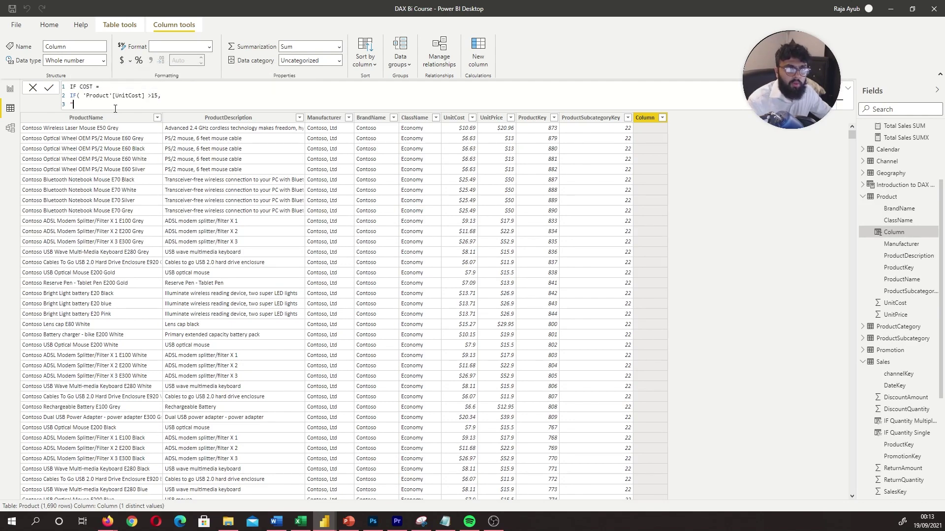
pyautogui.click(82, 104)
pyautogui.write('High Cost",')
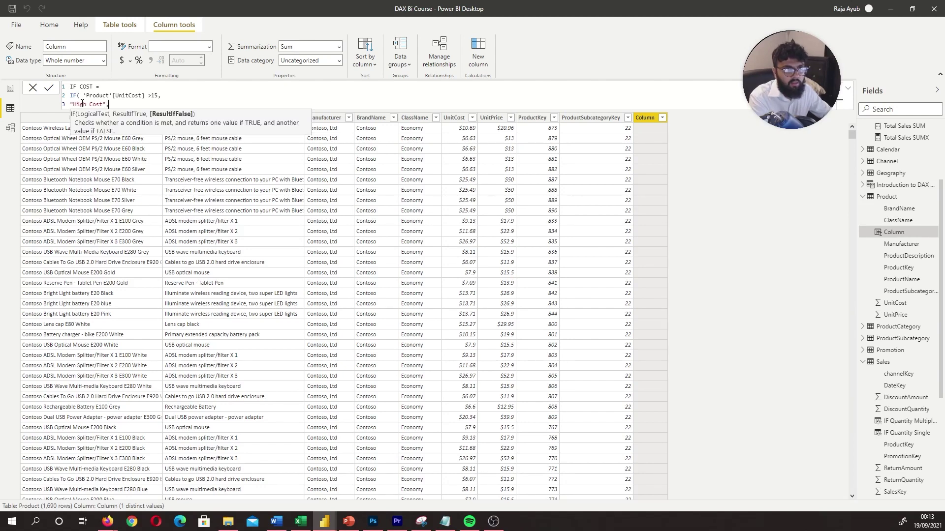
pyautogui.hotkey('shift', 'Return')
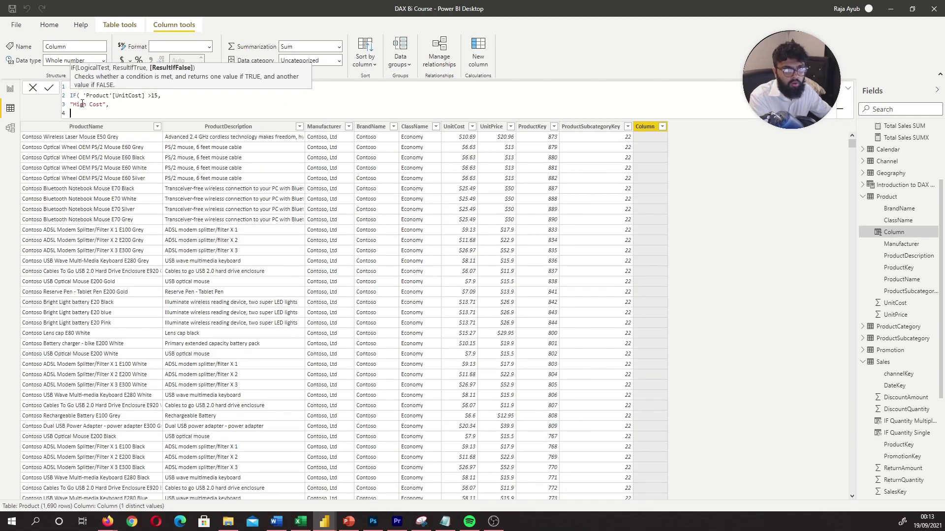
# Enter "Low Cost" as the result if false, close the IF function and commit the column formula.
pyautogui.write('"')
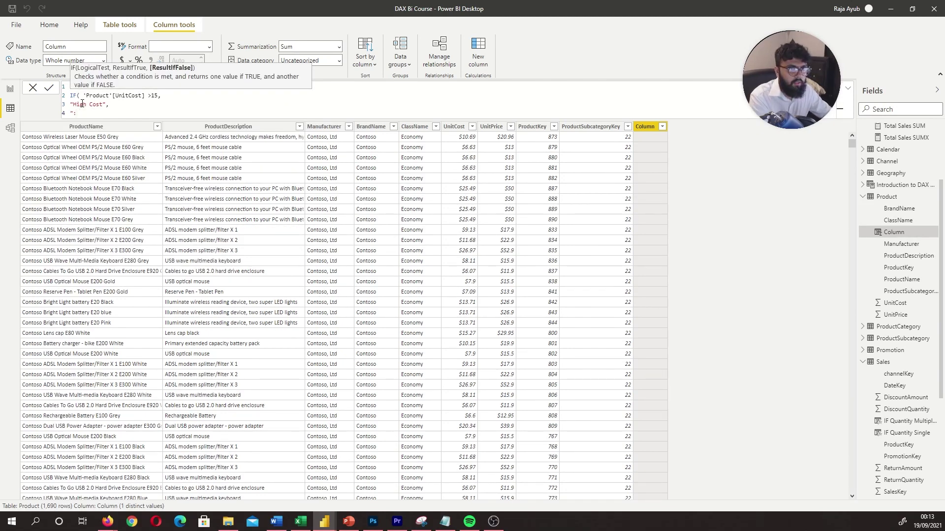
pyautogui.write('Low Cost"')
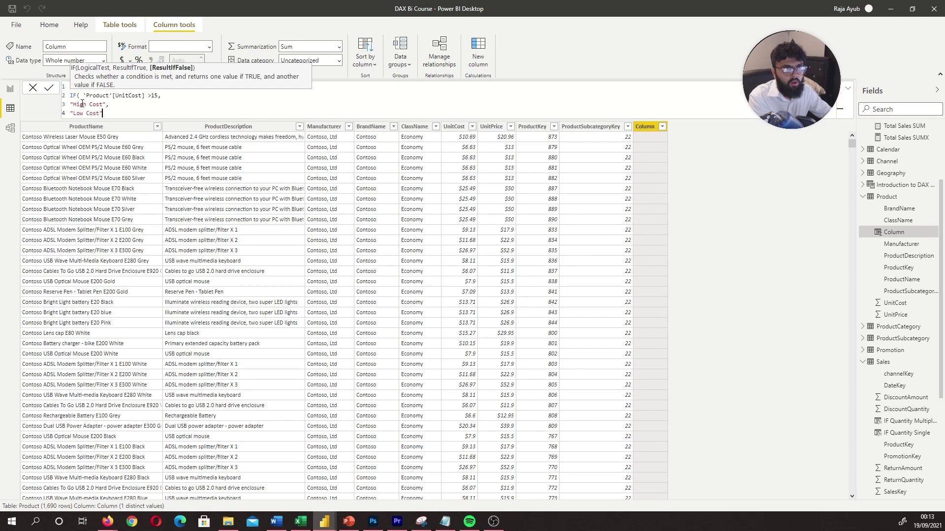
pyautogui.write(')')
pyautogui.press('Return')
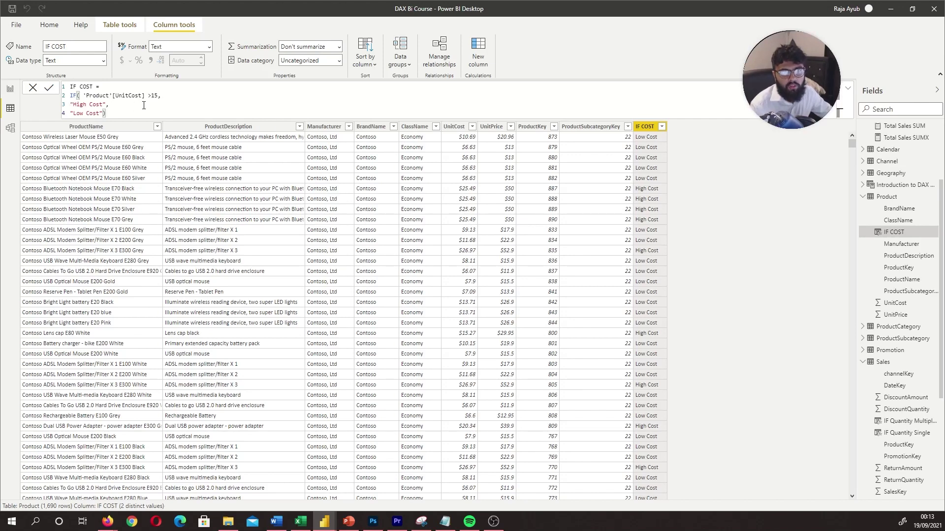
# Compare the UnitCost and IF COST values in the Product rows against each part of the IF formula.
pyautogui.click(165, 95)
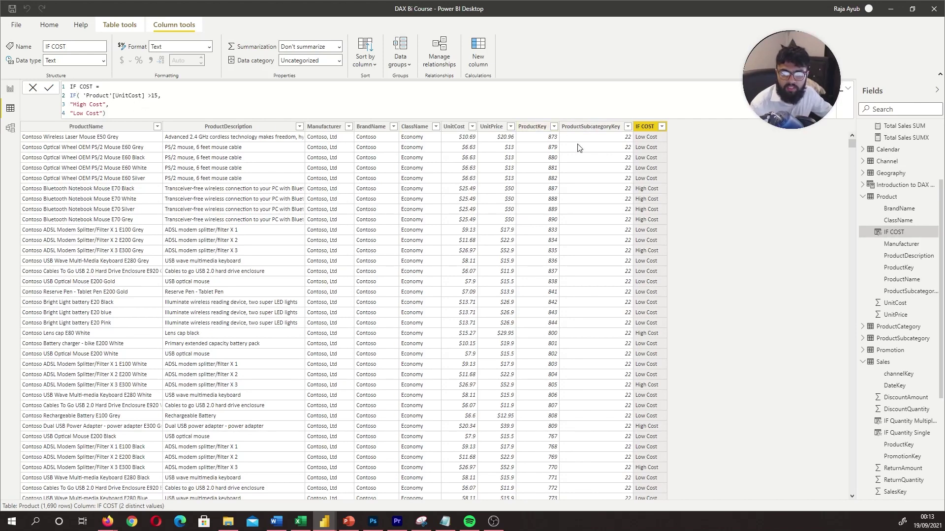
pyautogui.moveTo(110, 104); pyautogui.dragTo(70, 105)
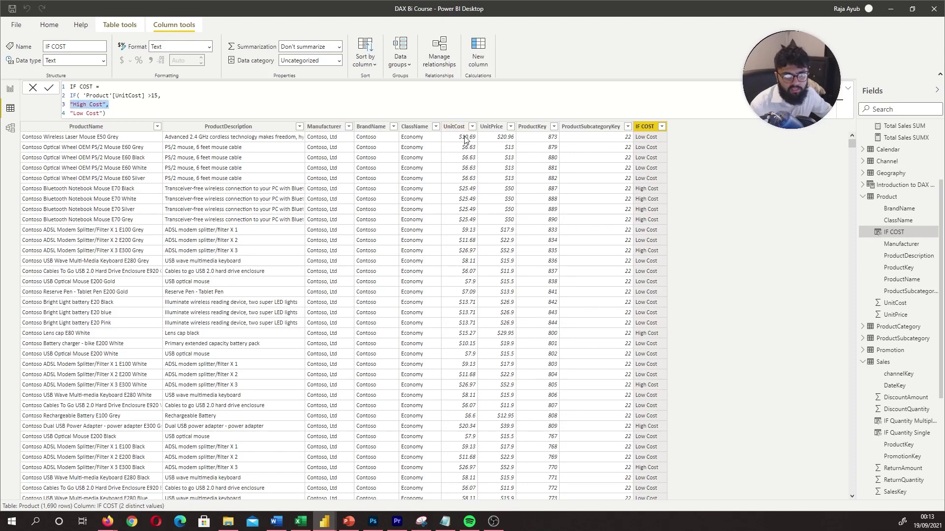
pyautogui.click(118, 104)
pyautogui.moveTo(122, 114); pyautogui.dragTo(58, 116)
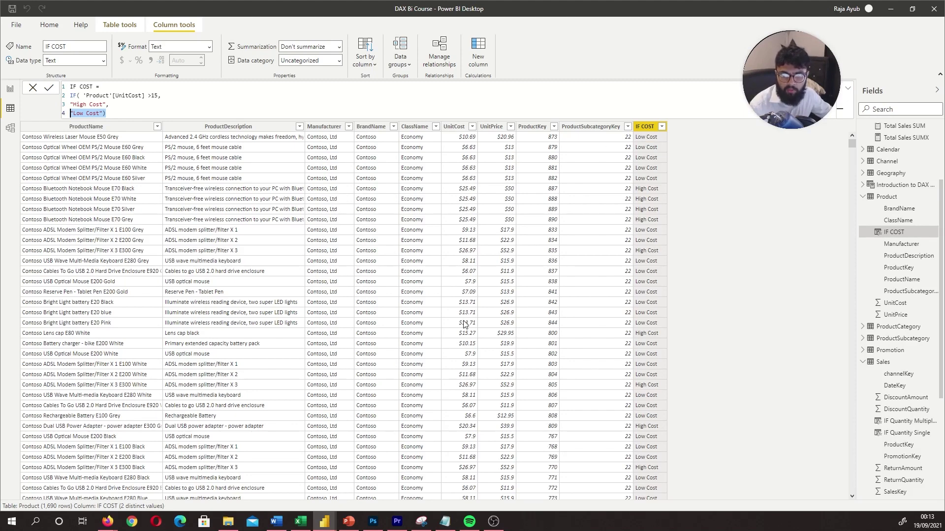
pyautogui.scroll(-2, 483, 420)
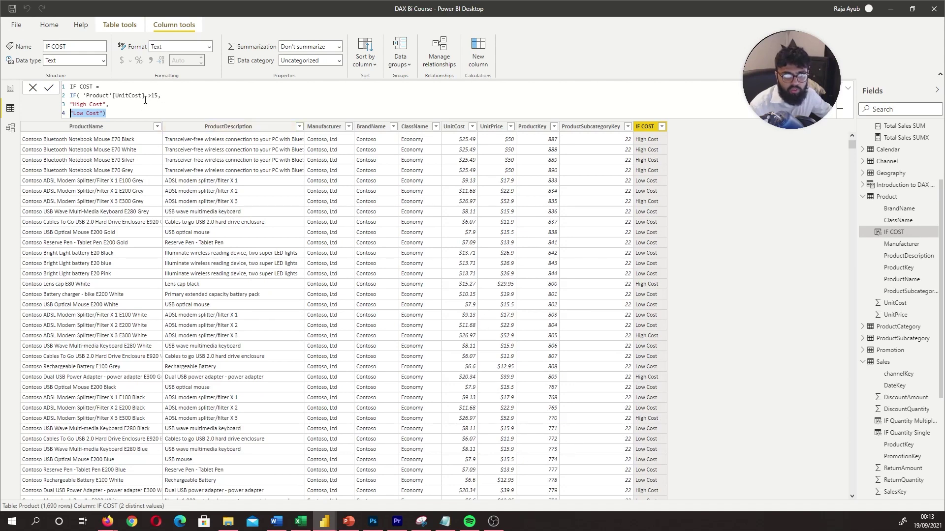
pyautogui.moveTo(145, 103); pyautogui.dragTo(69, 104)
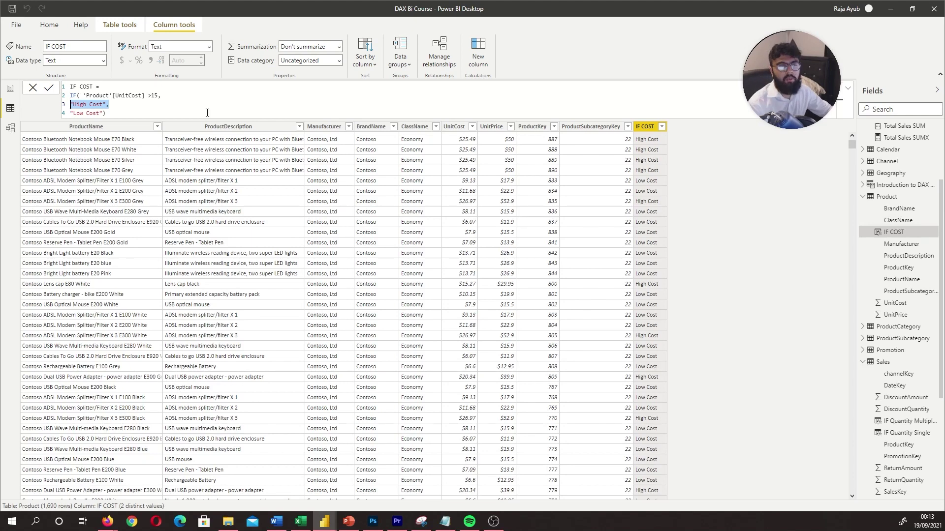
pyautogui.click(121, 105)
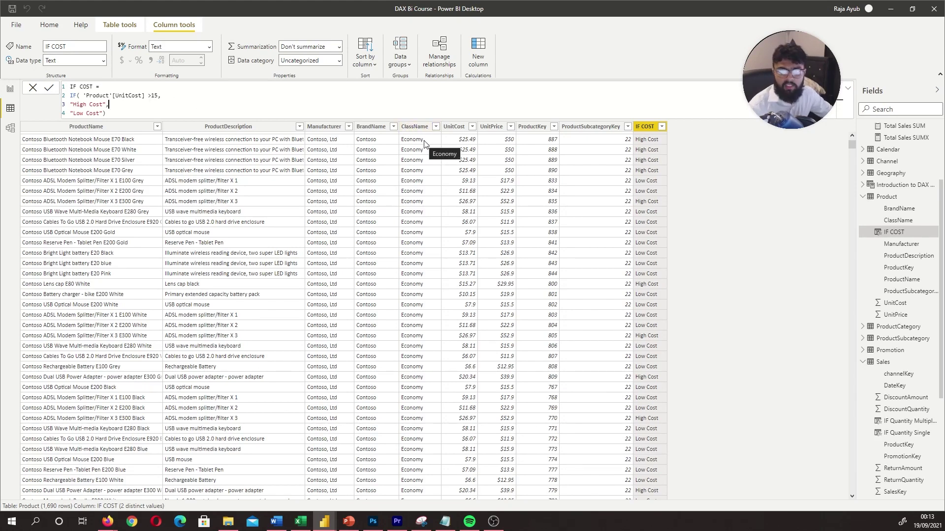
# Return to the report page and read the IF( AND &&/ OR || card on combining conditions.
pyautogui.click(10, 89)
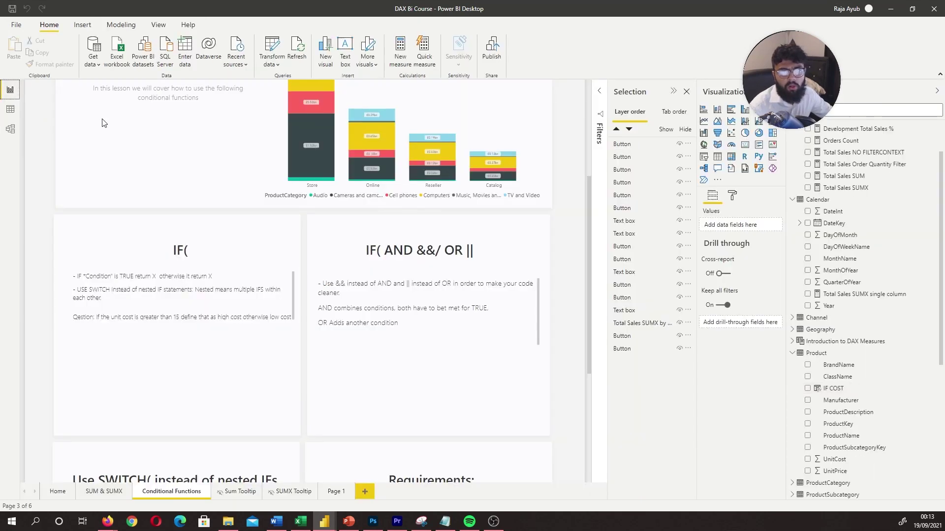
pyautogui.scroll(-2, 389, 246)
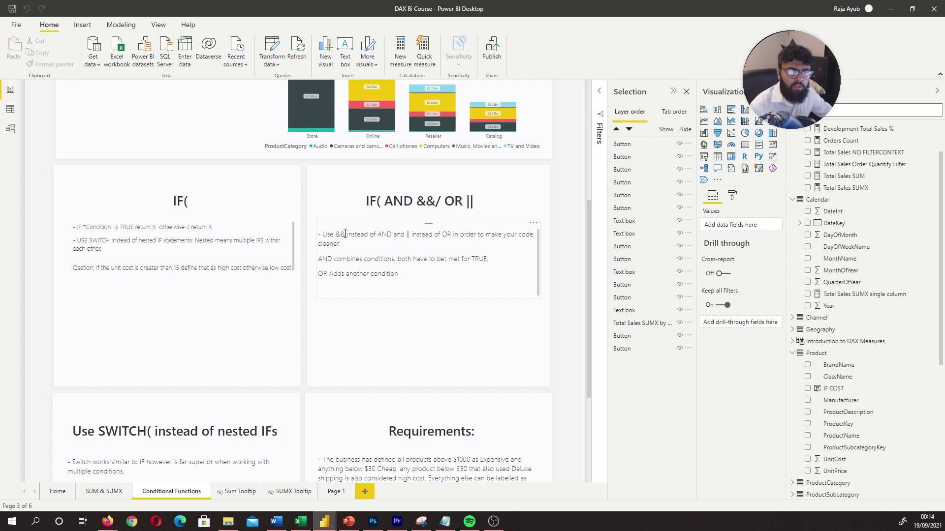
pyautogui.moveTo(346, 233); pyautogui.dragTo(335, 235)
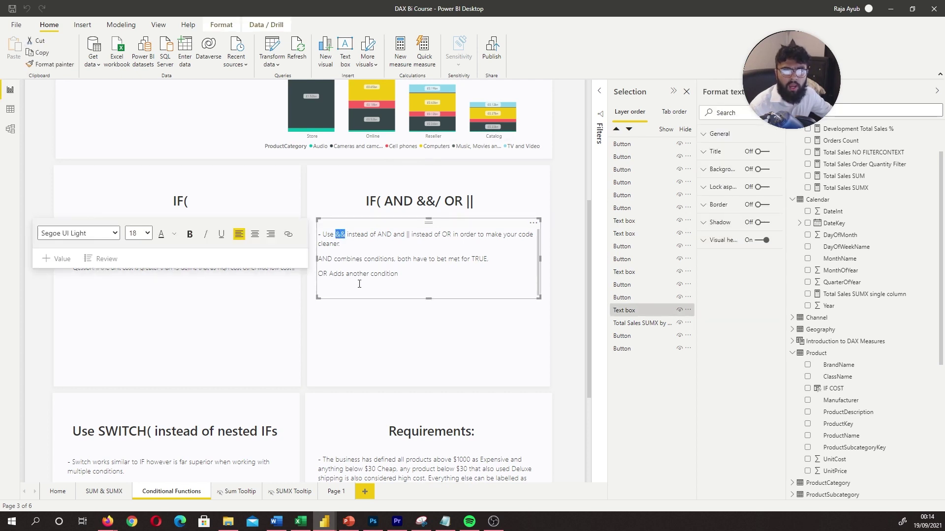
pyautogui.click(406, 235)
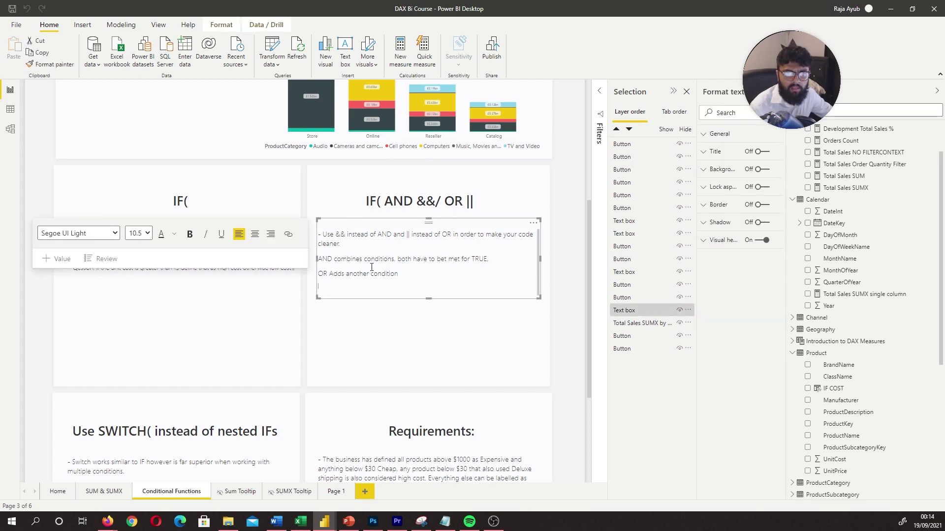
pyautogui.click(413, 253)
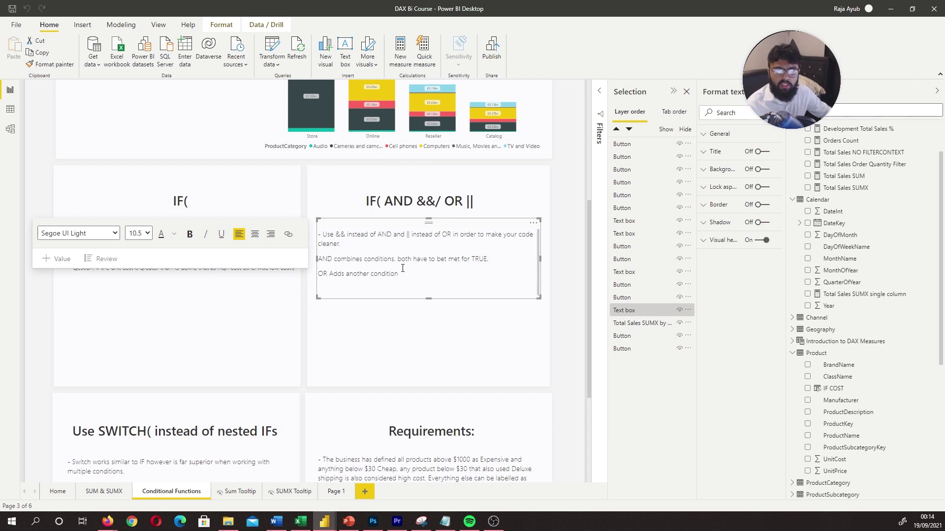
pyautogui.click(402, 268)
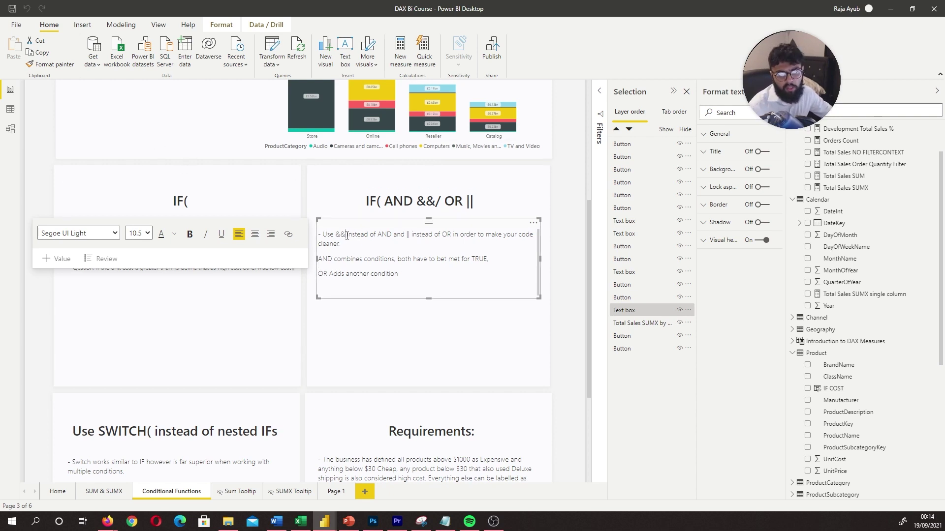
pyautogui.moveTo(347, 236); pyautogui.dragTo(334, 235)
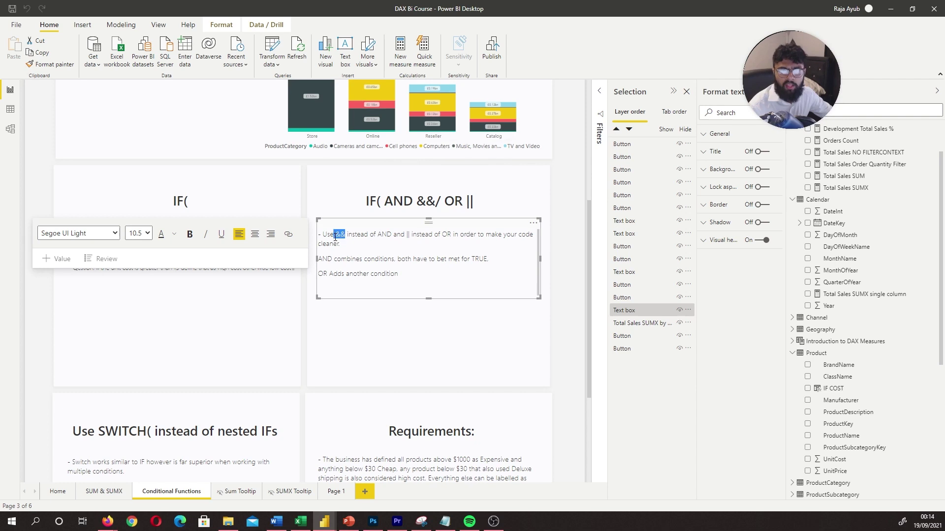
pyautogui.click(377, 260)
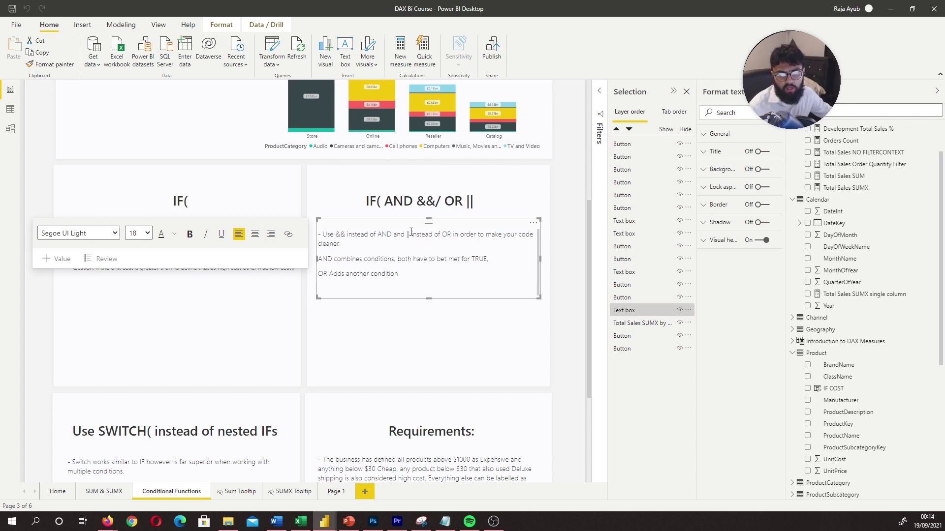
# Add a calculated column to the Product table and name it IF UNIT COST && in its formula.
pyautogui.click(10, 108)
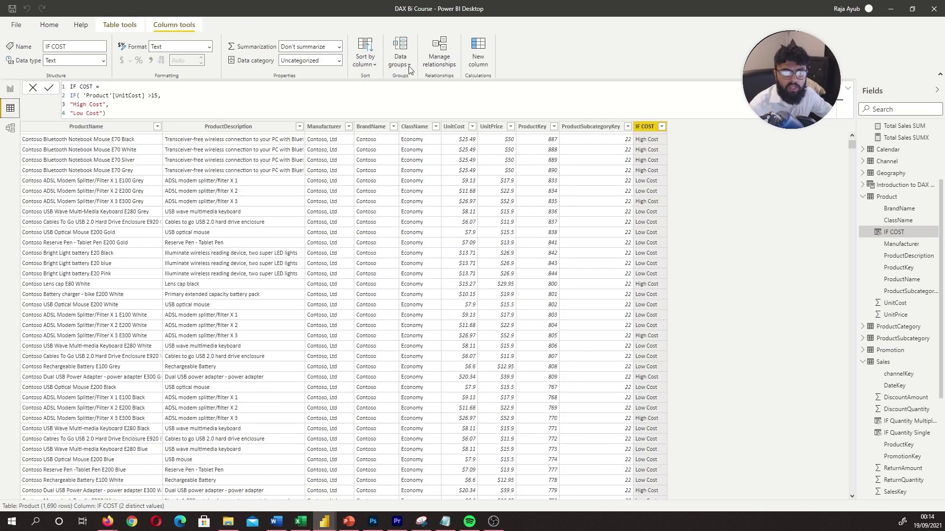
pyautogui.click(49, 24)
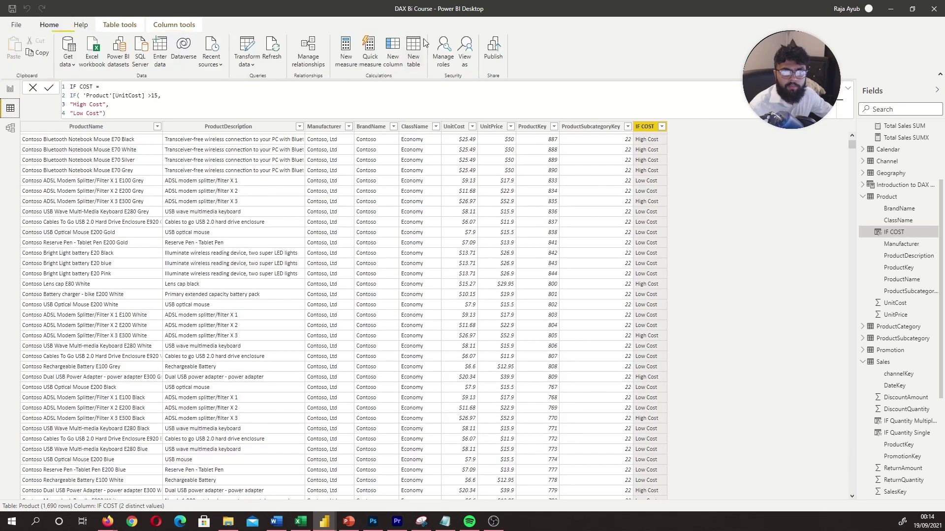
pyautogui.click(392, 50)
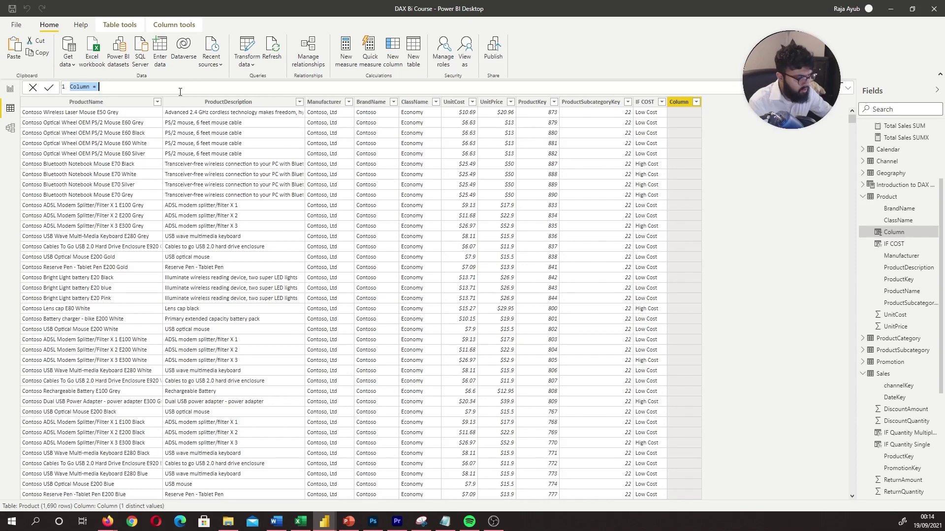
pyautogui.press('BackSpace')
pyautogui.write("IF UNIT COST '")
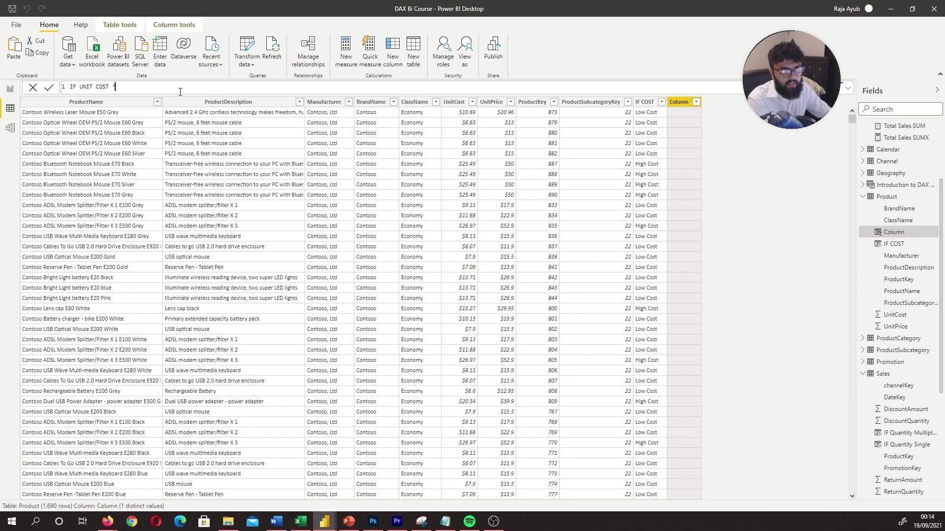
pyautogui.press('BackSpace')
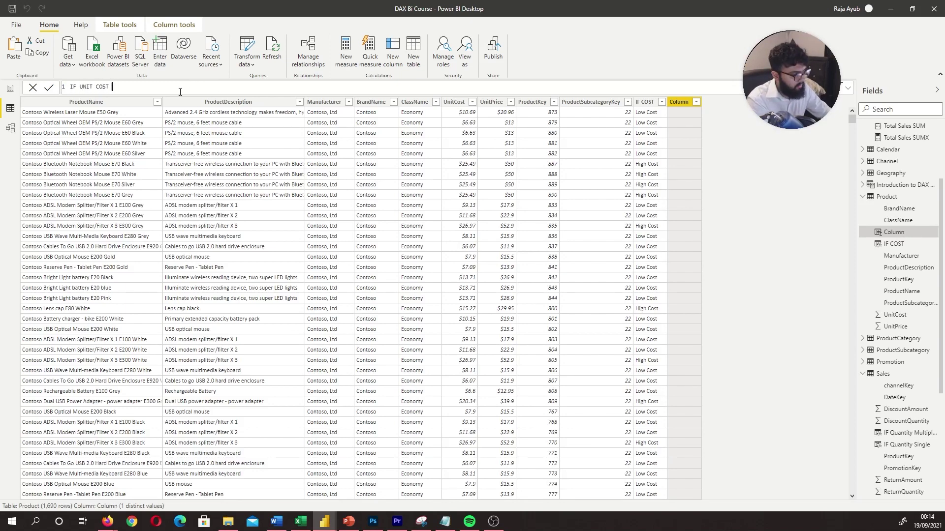
pyautogui.write('&& ')
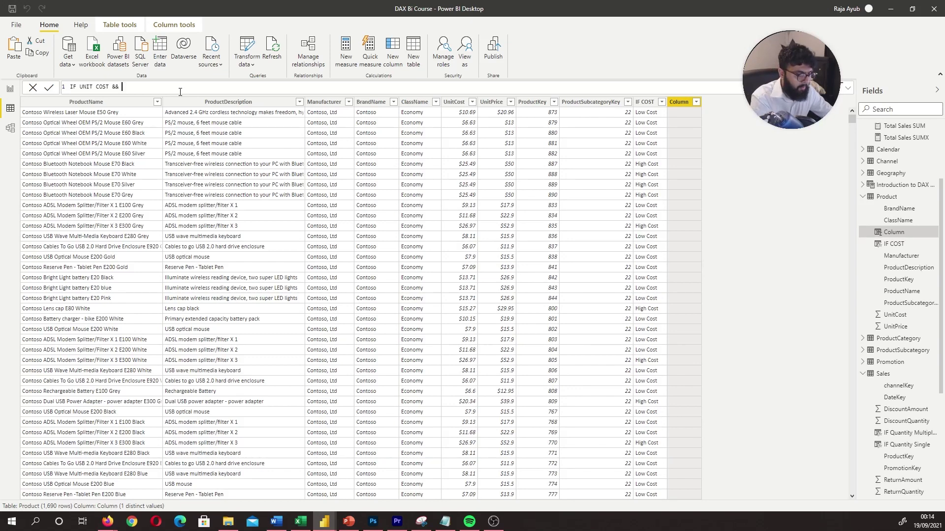
pyautogui.write('=')
pyautogui.hotkey('shift', 'Return')
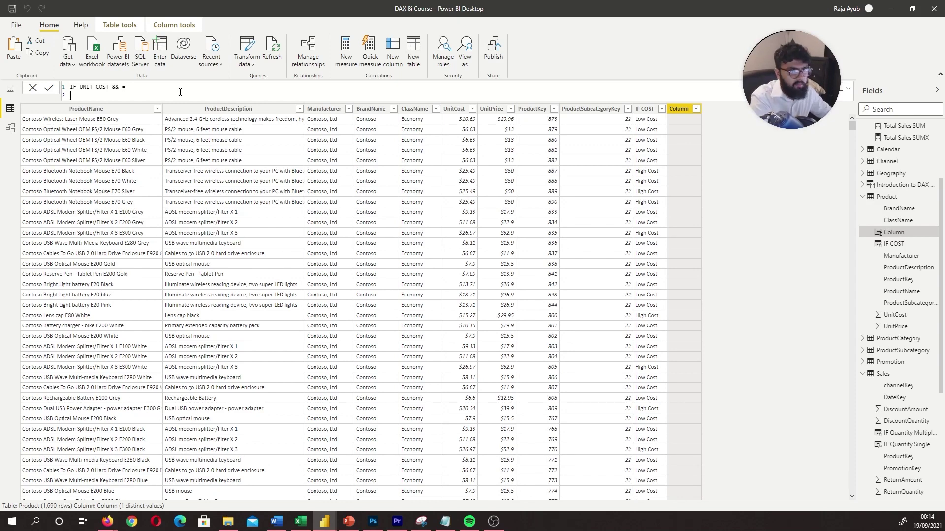
# Start an IF function on a new formula line with the logical test 'Product'[UnitCost] <10.
pyautogui.write('IF(Unit')
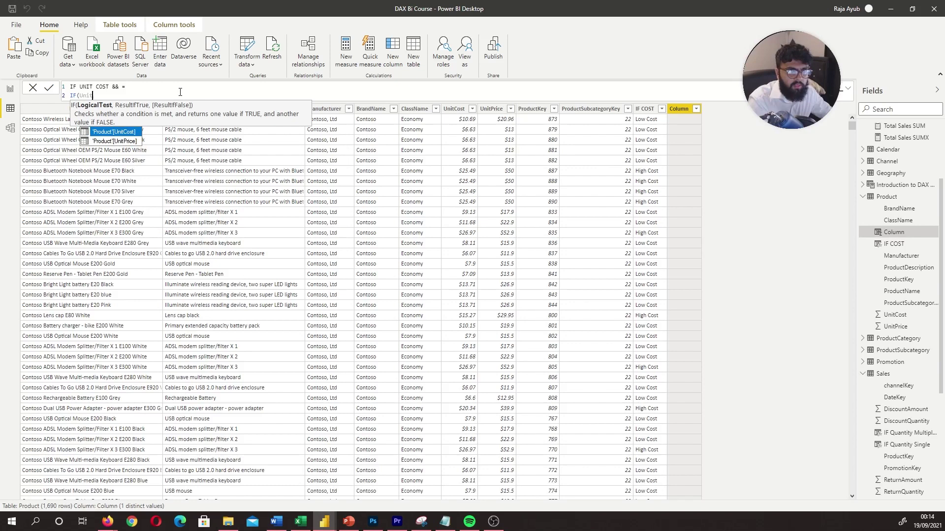
pyautogui.press('Tab')
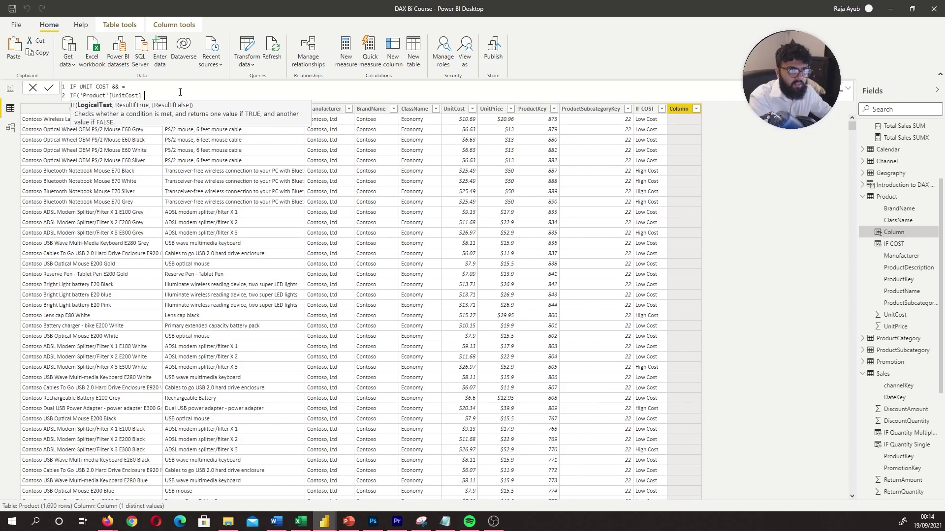
pyautogui.write('<10')
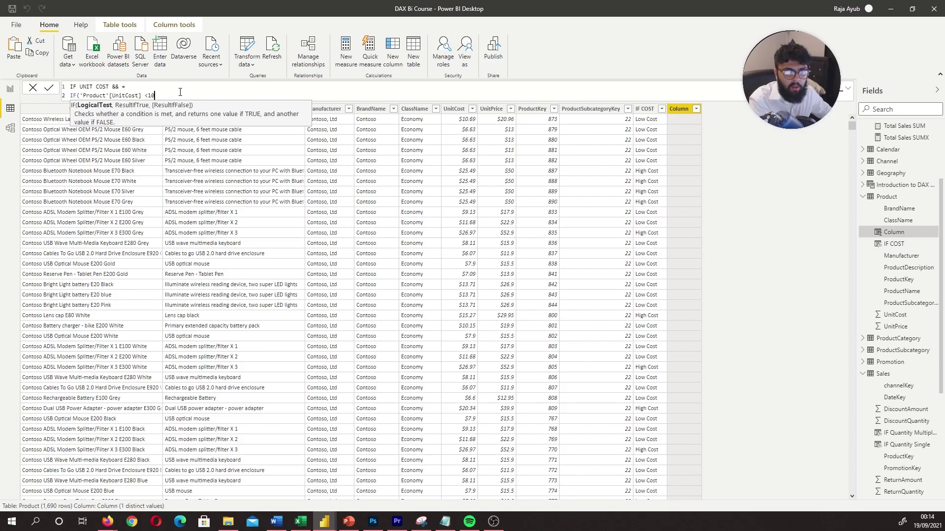
# Extend the logical test with && 'Product'[BrandName] = "Contoso" and end the argument with a comma.
pyautogui.write(' && ')
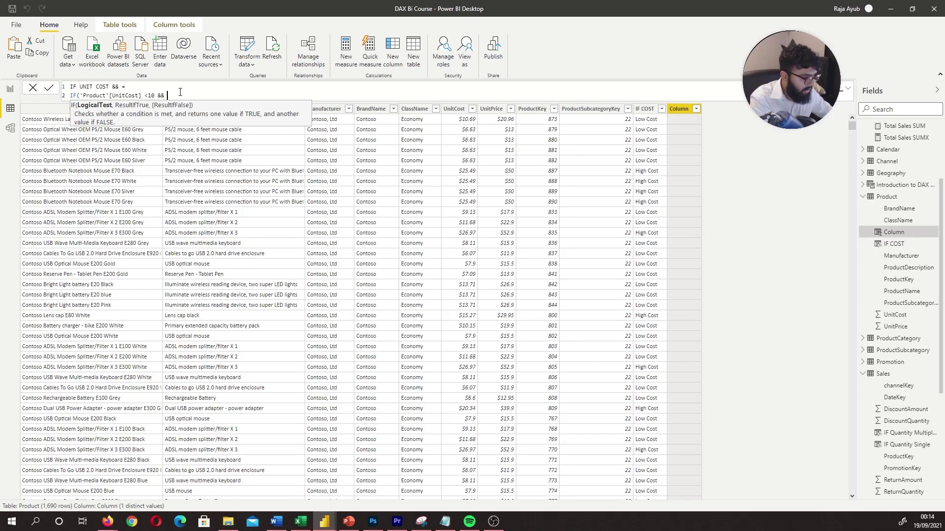
pyautogui.write('Bran')
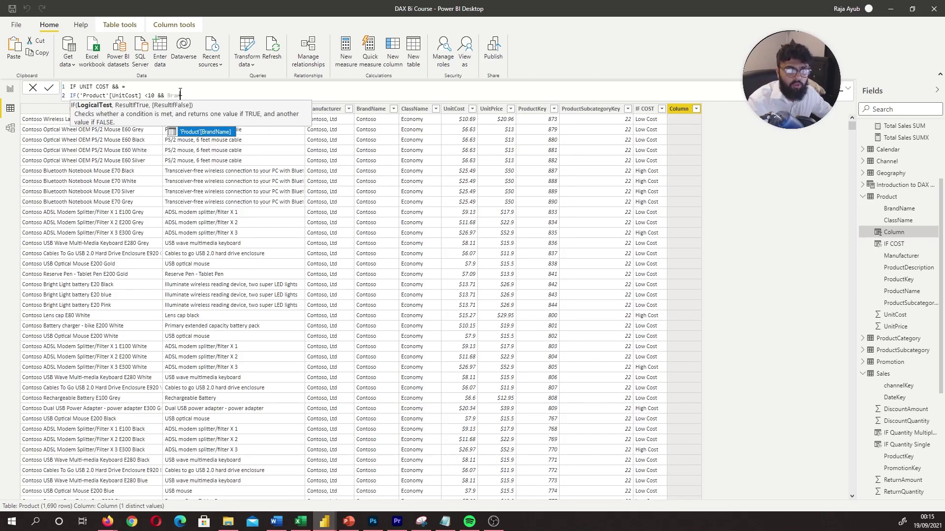
pyautogui.press('Tab')
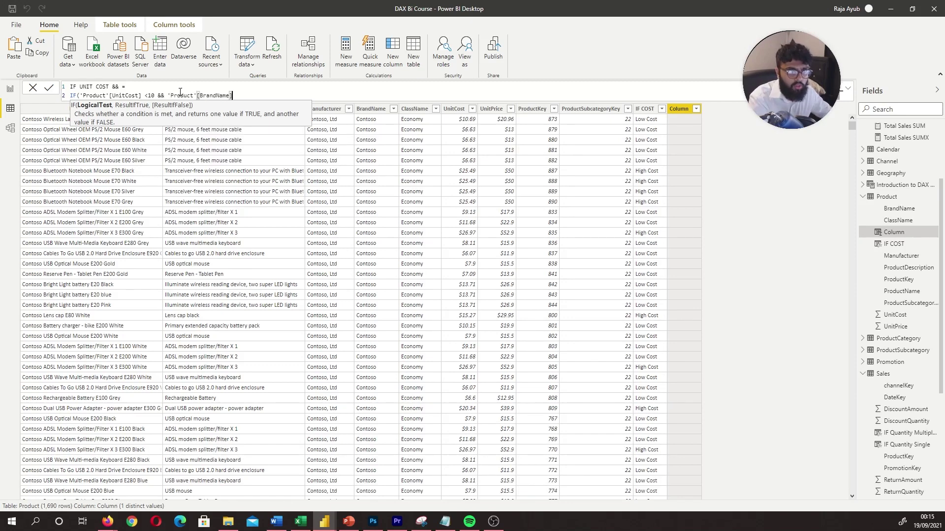
pyautogui.write('=')
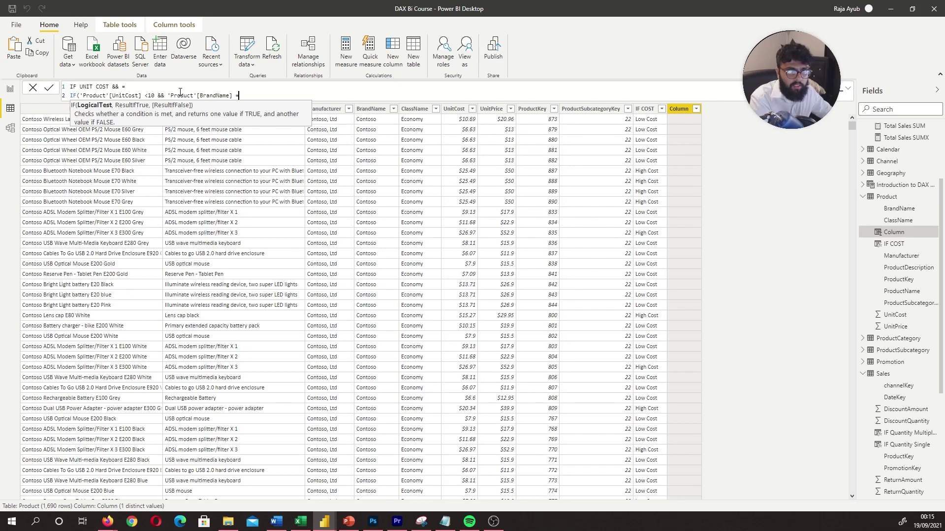
pyautogui.write(' "V')
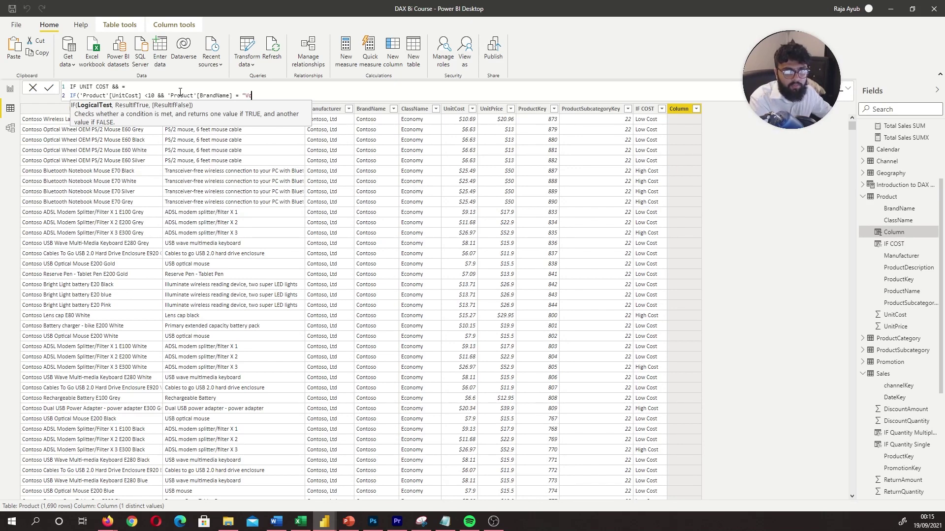
pyautogui.press('BackSpace')
pyautogui.write('Conto')
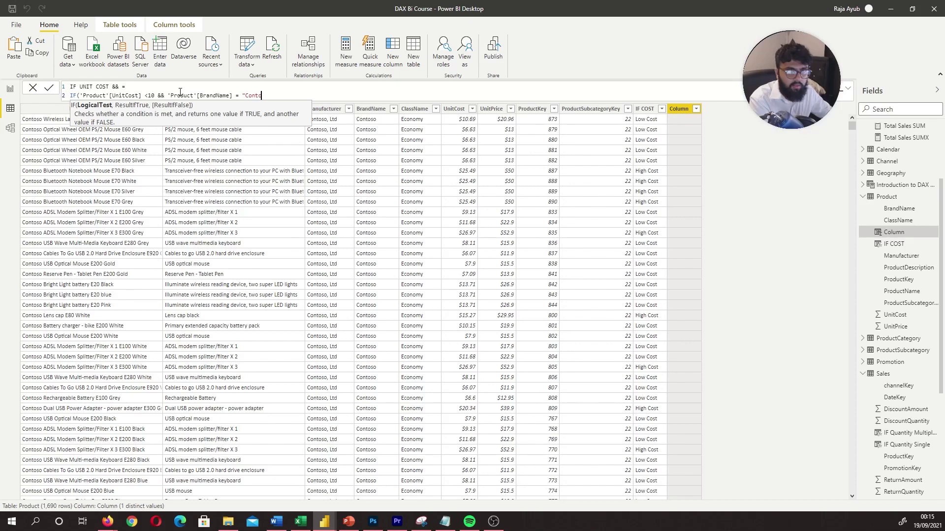
pyautogui.write('so",')
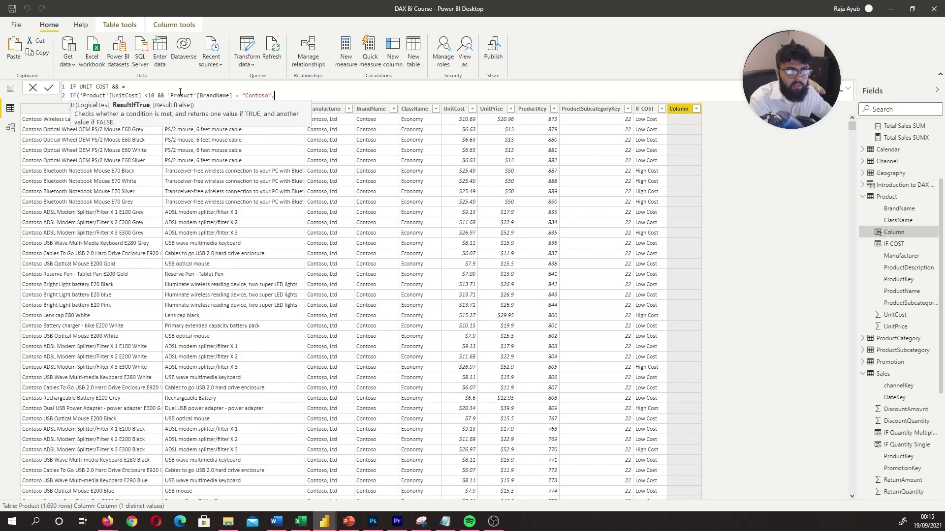
# Enter "High Volume" as the result if true and "Low Volume" if false on separate lines, close the function and commit the formula.
pyautogui.hotkey('shift', 'Return')
pyautogui.write('"High Volume')
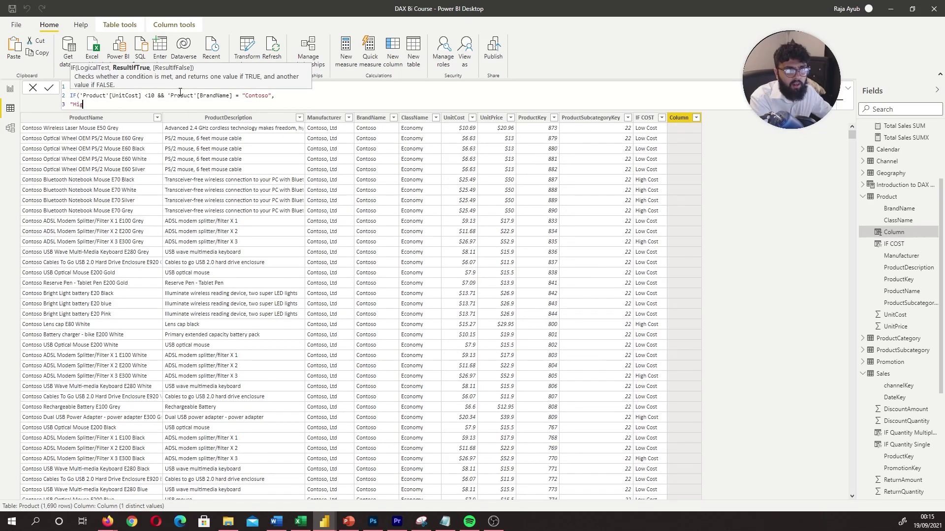
pyautogui.write('",')
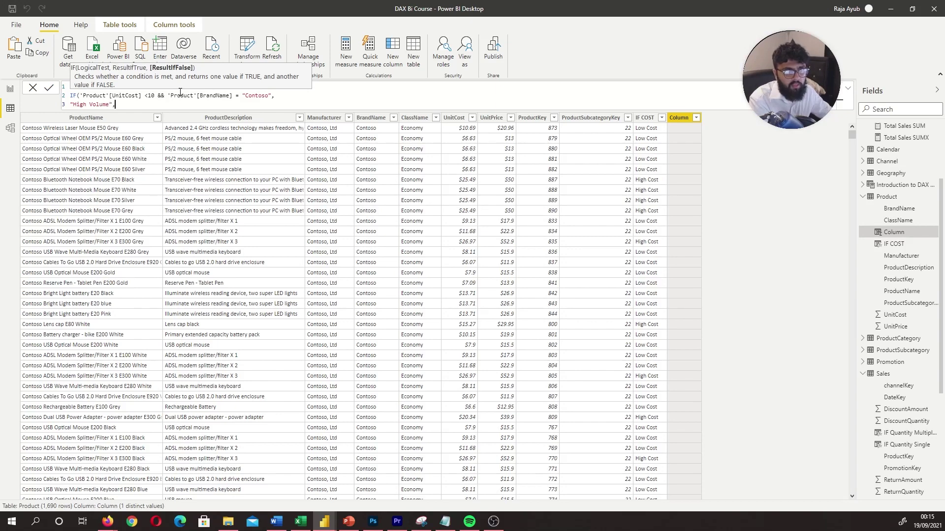
pyautogui.hotkey('shift', 'Return')
pyautogui.write('"Low V')
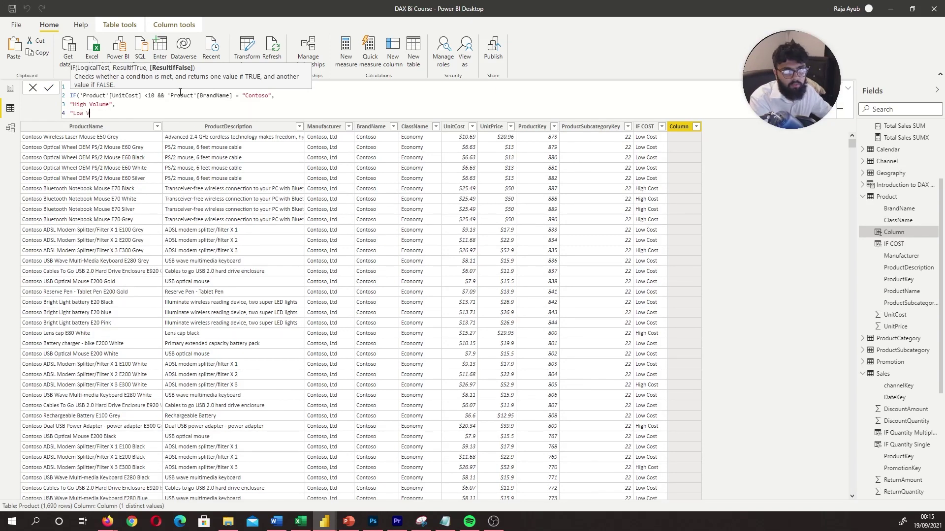
pyautogui.write('olume"')
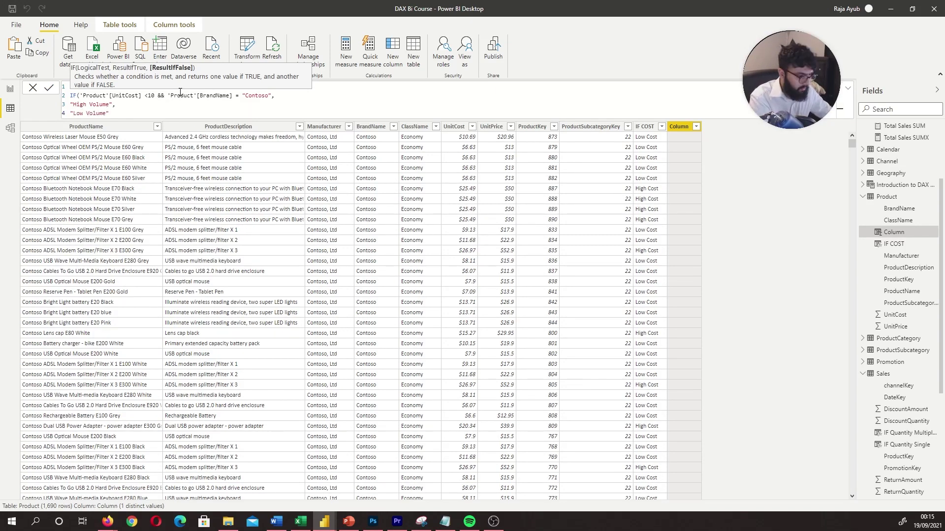
pyautogui.write(')')
pyautogui.press('Return')
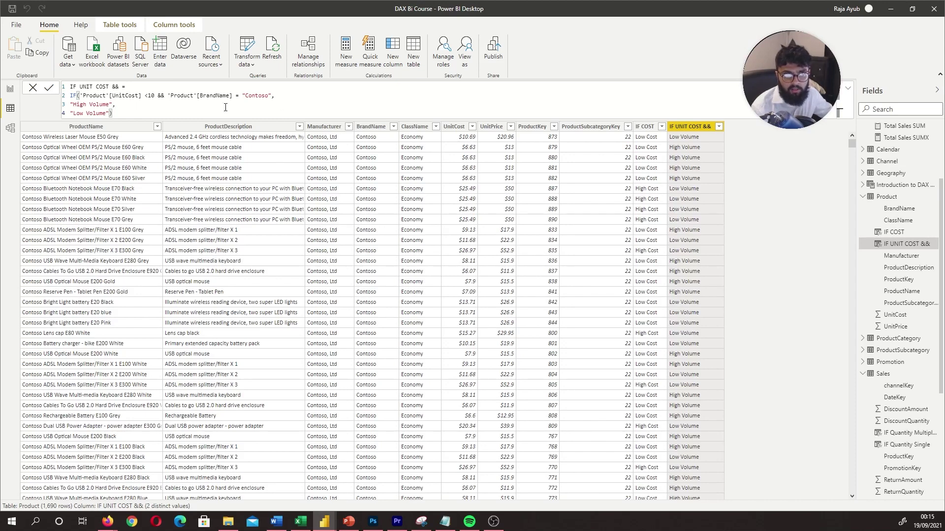
# Review both conditions and the results in the IF UNIT COST && formula against the UnitCost and BrandName values in the Product rows.
pyautogui.moveTo(154, 95); pyautogui.dragTo(83, 95)
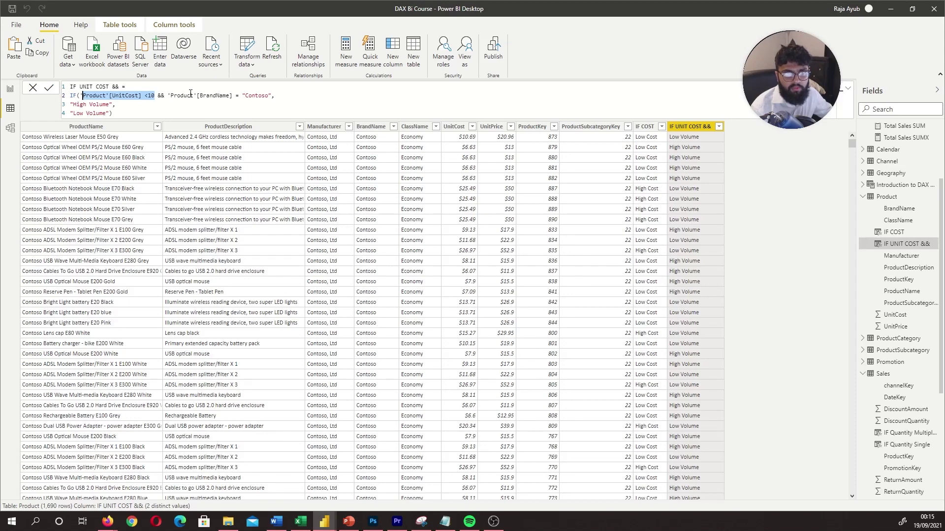
pyautogui.moveTo(166, 95); pyautogui.dragTo(271, 96)
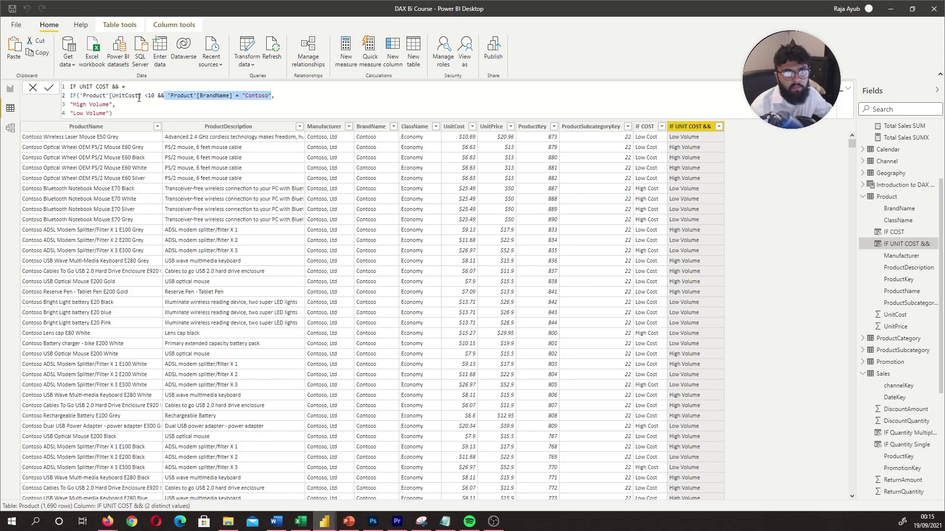
pyautogui.moveTo(126, 113)
pyautogui.mouseDown()
pyautogui.moveTo(69, 114)
pyautogui.moveTo(123, 113)
pyautogui.mouseUp()
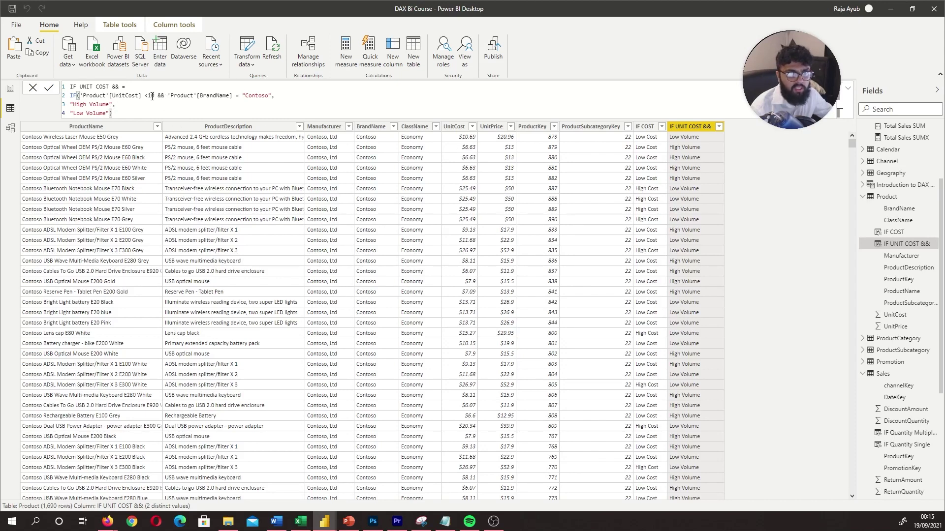
pyautogui.moveTo(154, 97); pyautogui.dragTo(83, 96)
pyautogui.click(225, 107)
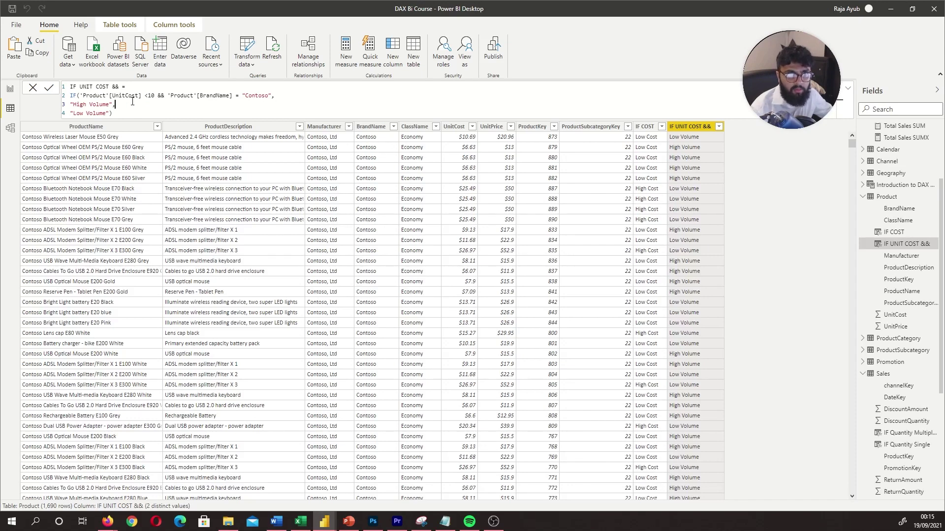
pyautogui.write(',')
pyautogui.press('Left')
pyautogui.hotkey('shift', 'Home')
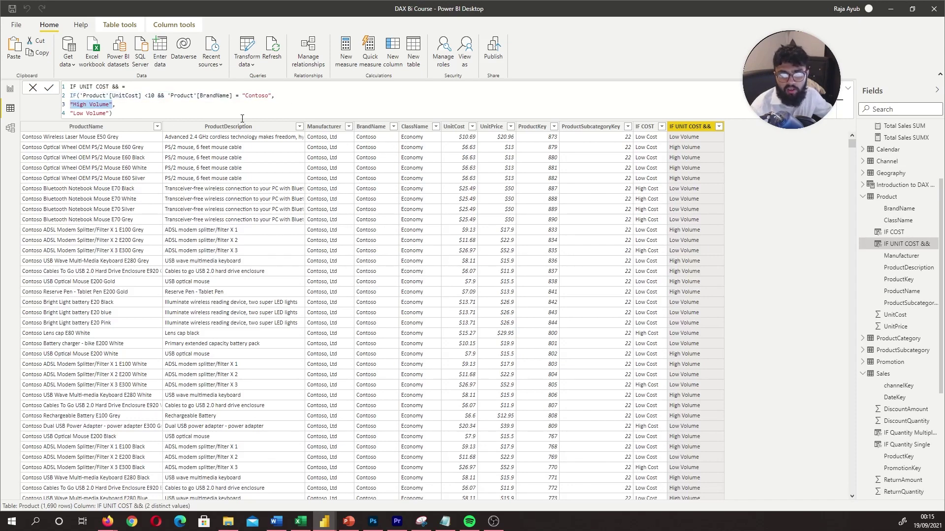
pyautogui.click(174, 95)
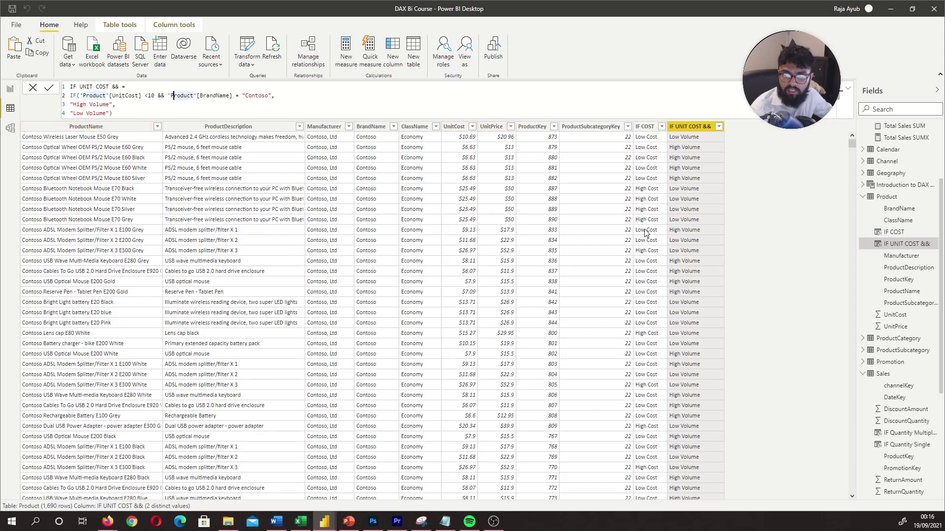
pyautogui.scroll(-3, 673, 275)
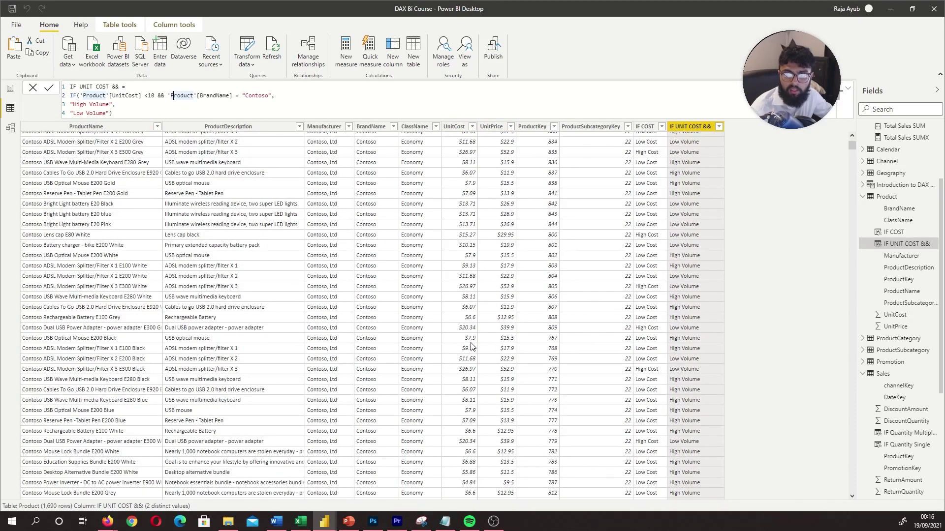
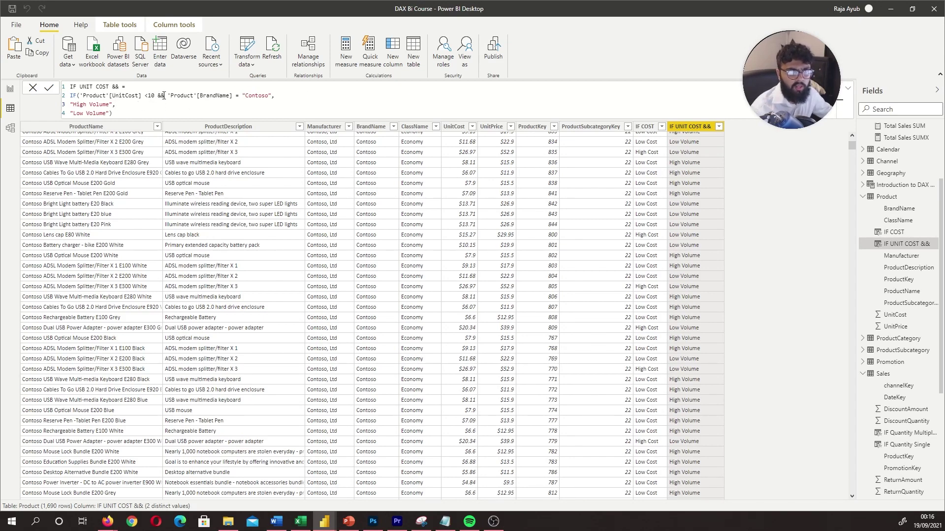
# Replace everything after 'Product'[UnitCost] <10 in the formula with a new line && 'Product'[ClassName] = "Regular".
pyautogui.moveTo(113, 113); pyautogui.dragTo(157, 95)
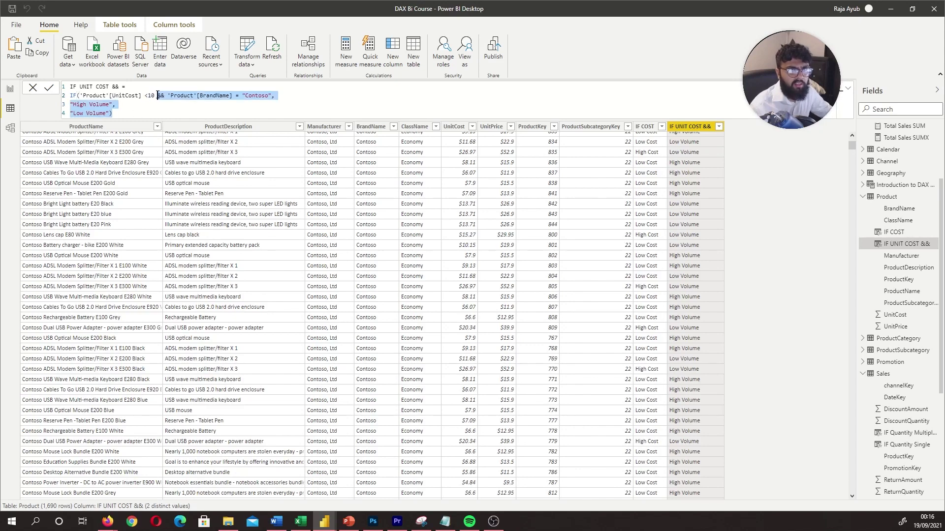
pyautogui.press('BackSpace')
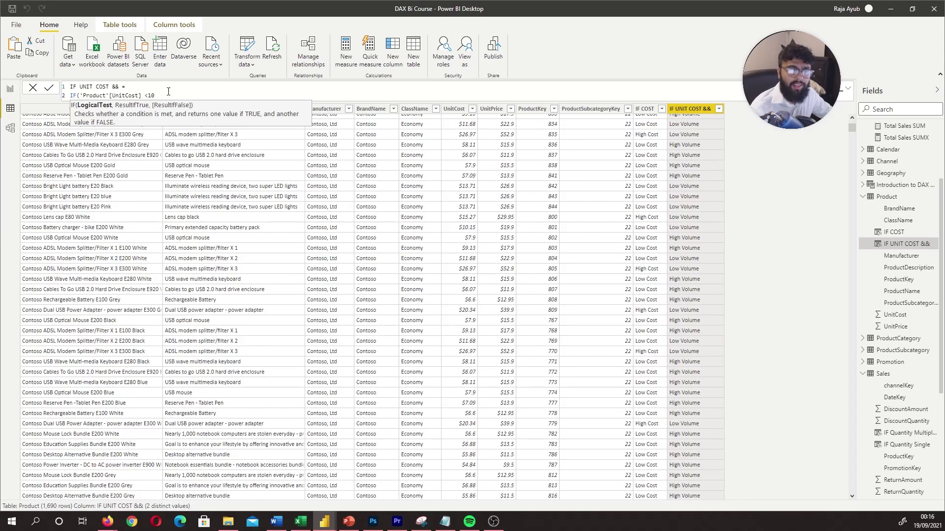
pyautogui.hotkey('shift', 'Return')
pyautogui.write('&& ')
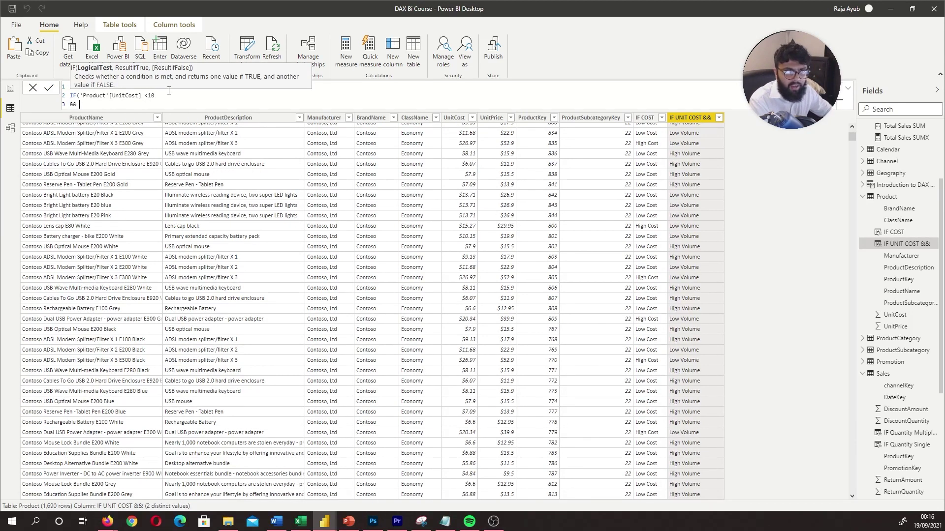
pyautogui.write("'Product'[ClassName]")
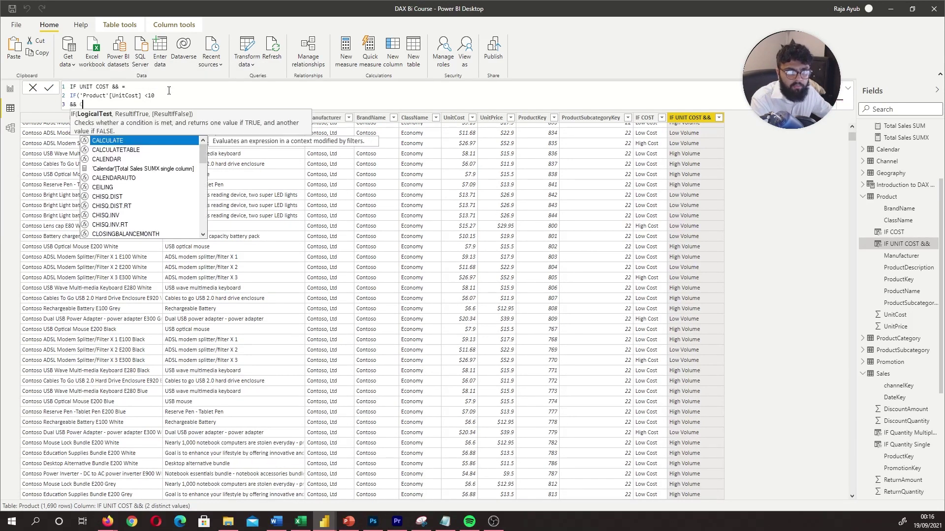
pyautogui.write(' = "')
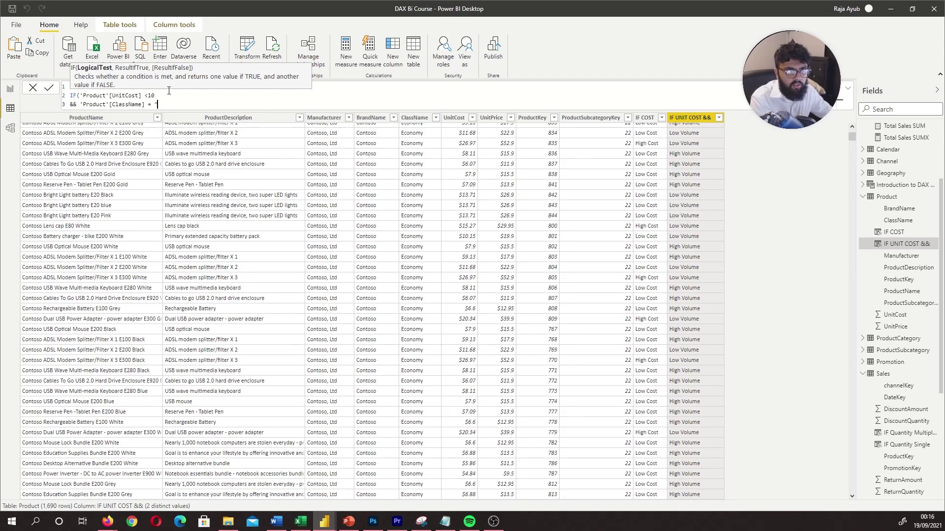
pyautogui.write('Regular"')
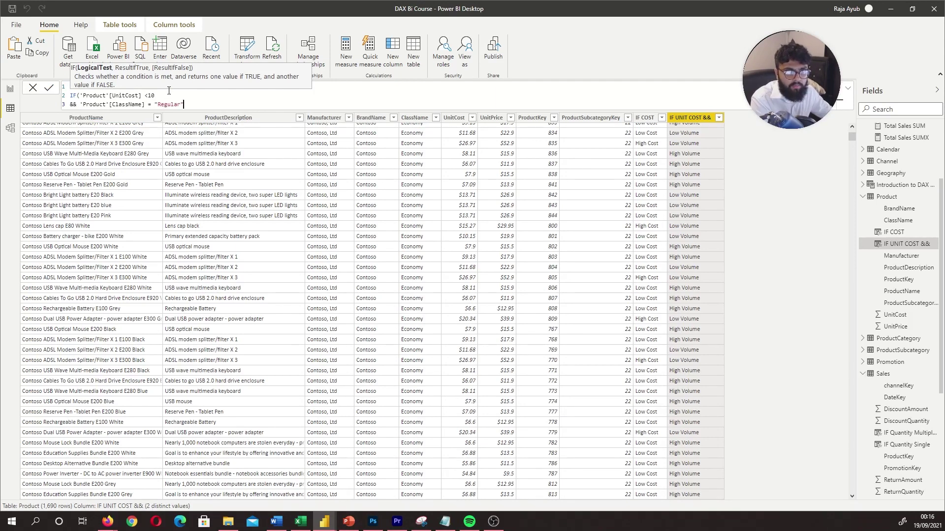
# Add a third condition && 'Product'[BrandName] = "Contoso" on its own line and end the logical test with a comma.
pyautogui.hotkey('shift', 'Return')
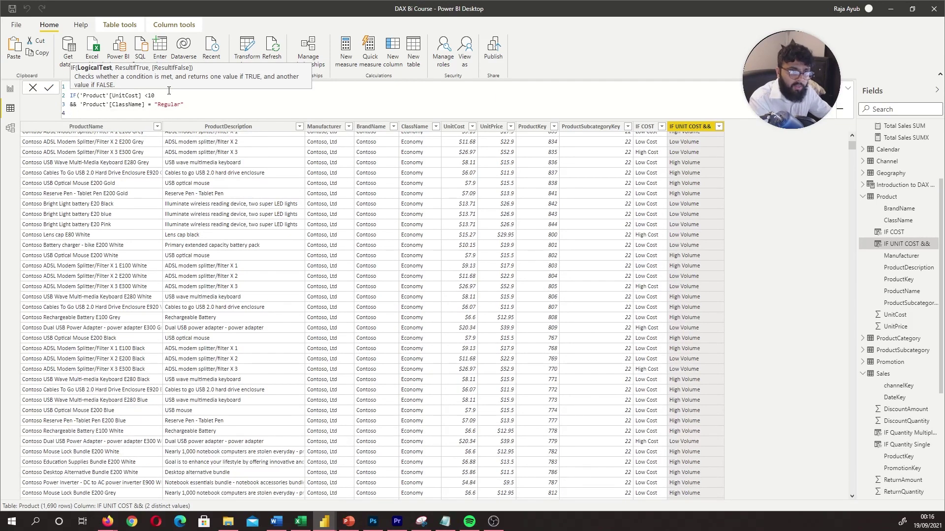
pyautogui.write('&& ')
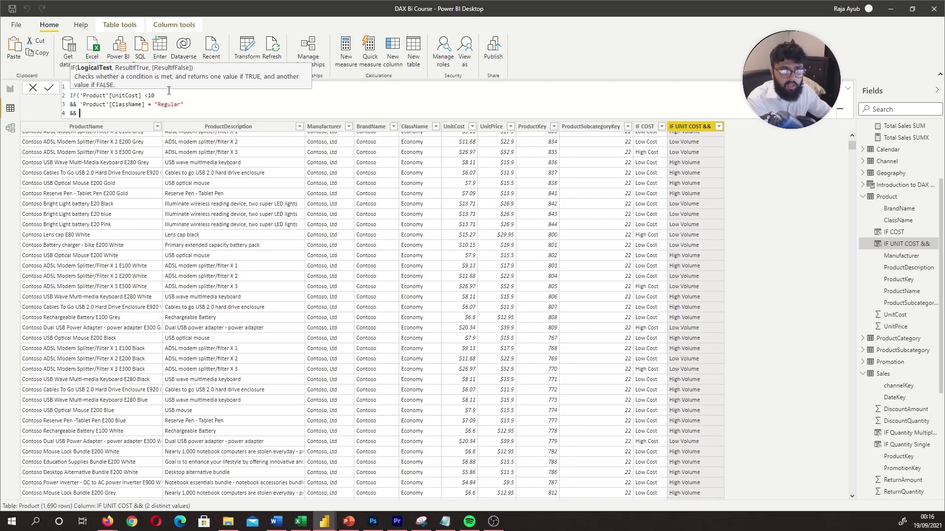
pyautogui.write('Brnad')
pyautogui.press('BackSpace')
pyautogui.press('BackSpace')
pyautogui.press('BackSpace')
pyautogui.press('BackSpace')
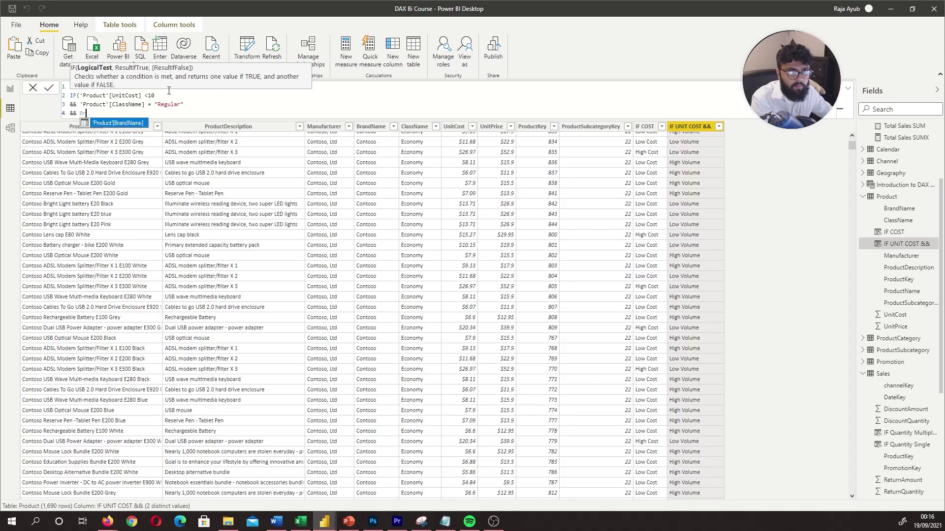
pyautogui.write('ra')
pyautogui.press('Tab')
pyautogui.write('= ')
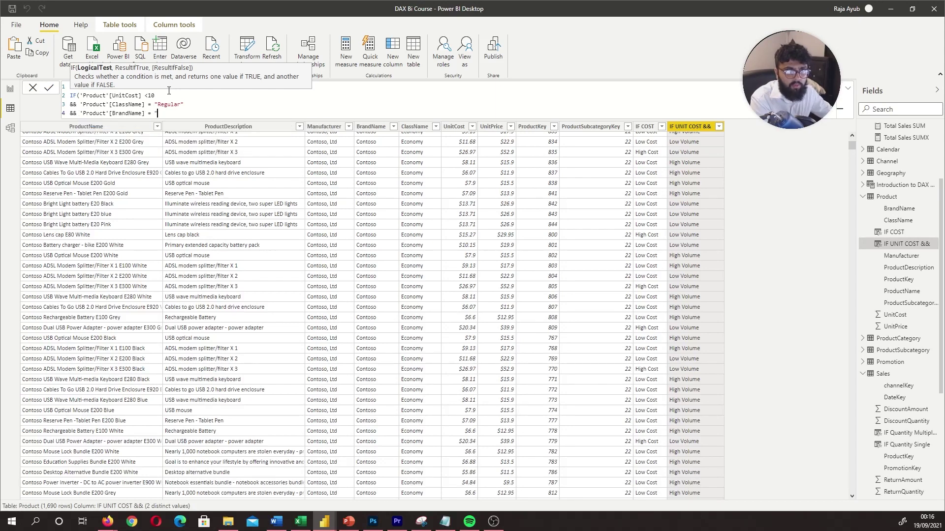
pyautogui.write('"Contos')
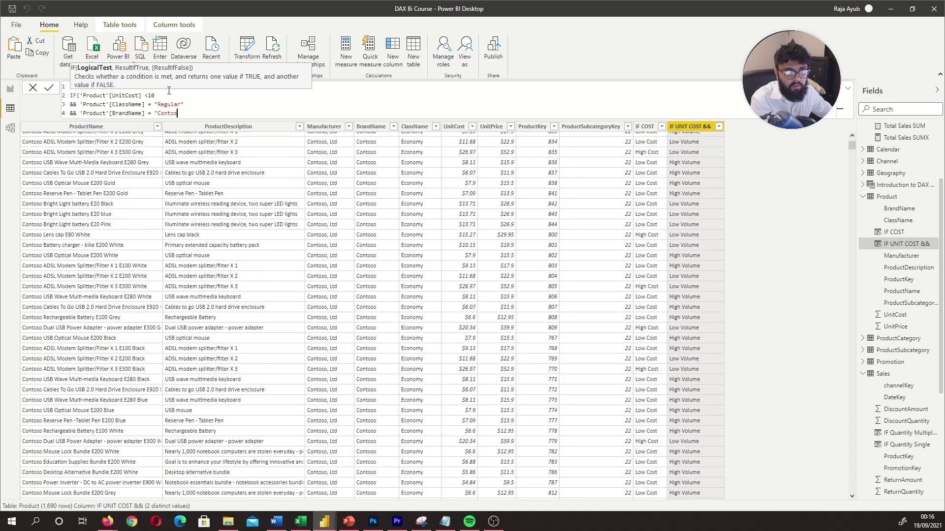
pyautogui.write('o",')
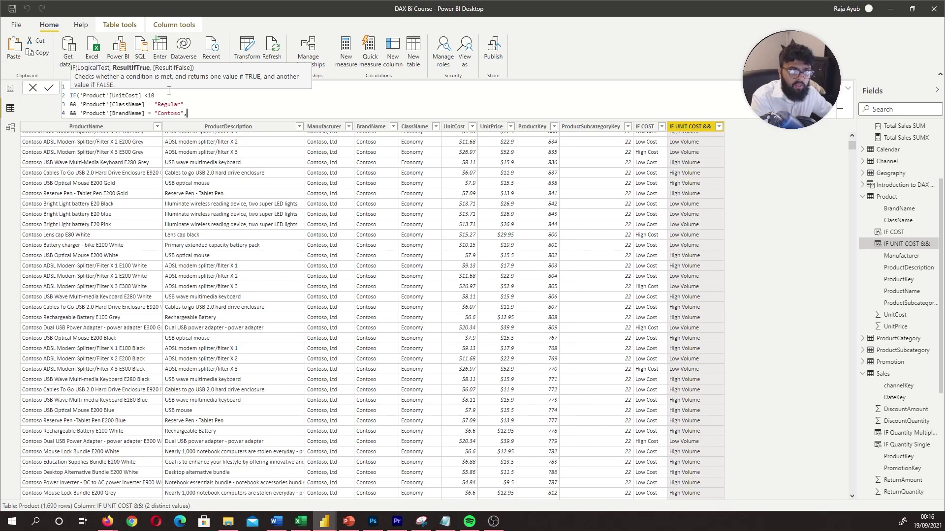
# Enter "High Volume" as the true result and "Low Volume" as the false result on separate lines, close the function and commit the formula.
pyautogui.hotkey('shift', 'Return')
pyautogui.write('"High Volume",')
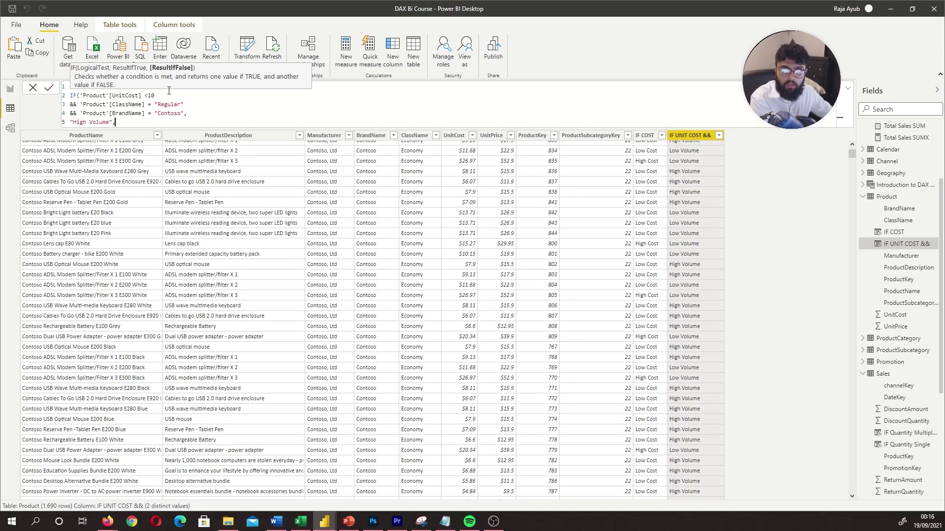
pyautogui.hotkey('shift', 'Return')
pyautogui.write('"Low Volume"')
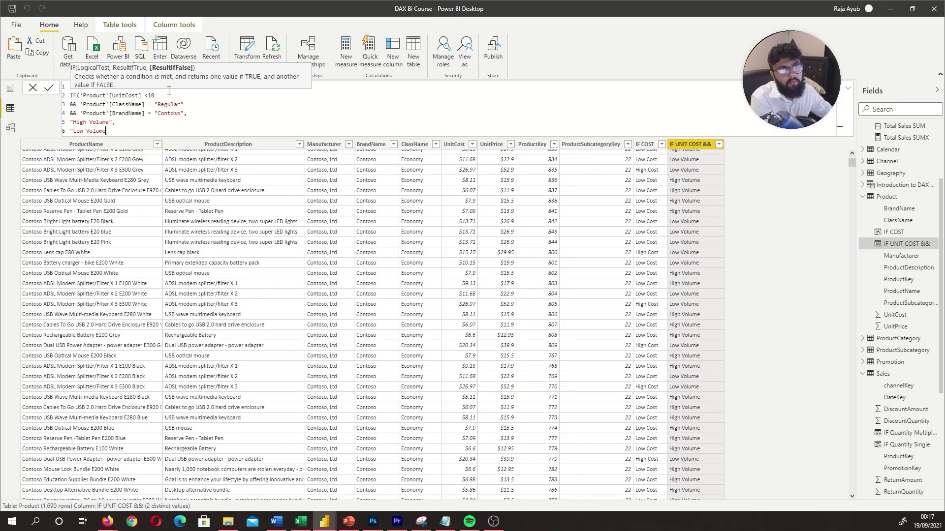
pyautogui.write(')')
pyautogui.press('Return')
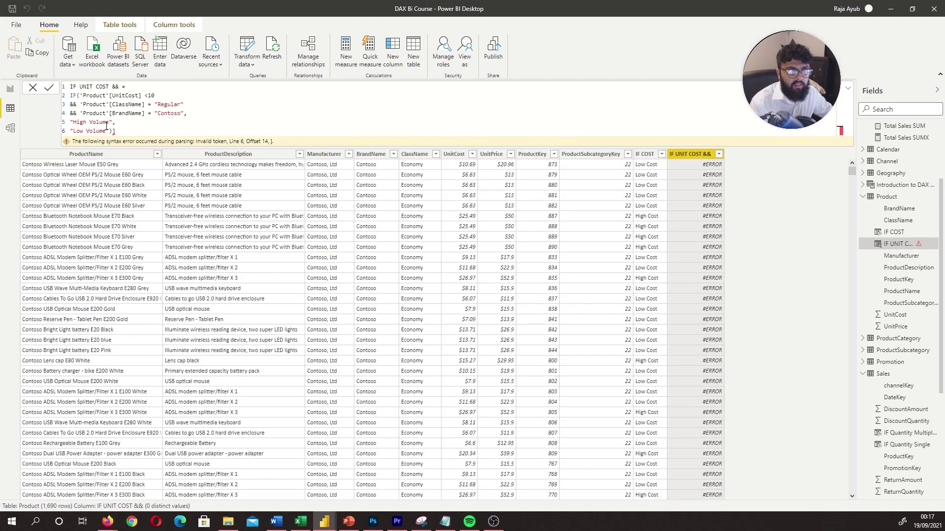
pyautogui.press('BackSpace')
pyautogui.press('Return')
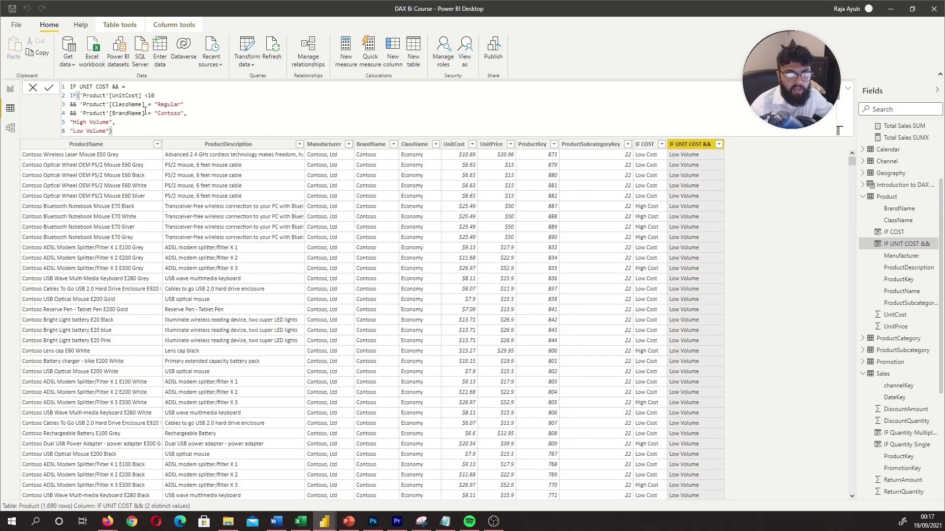
# Filter the ClassName column to show only Regular products.
pyautogui.moveTo(189, 113); pyautogui.dragTo(76, 96)
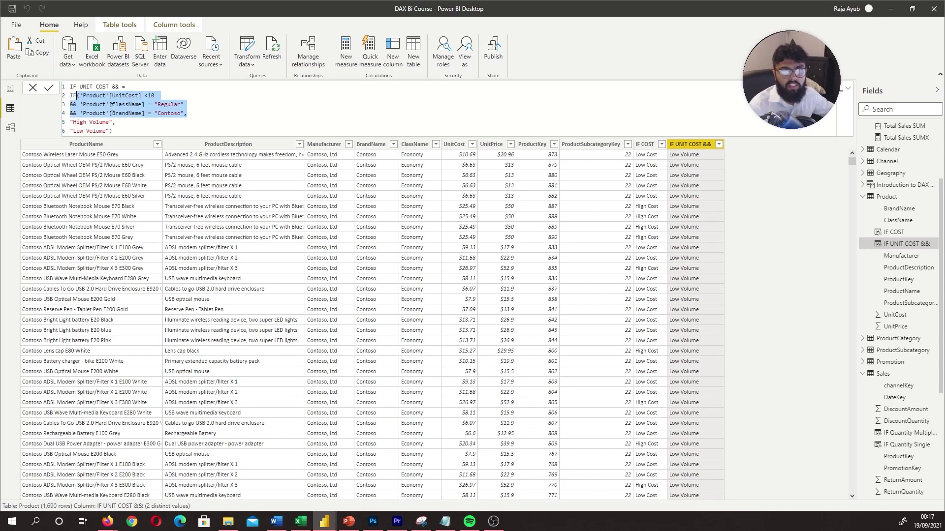
pyautogui.click(226, 123)
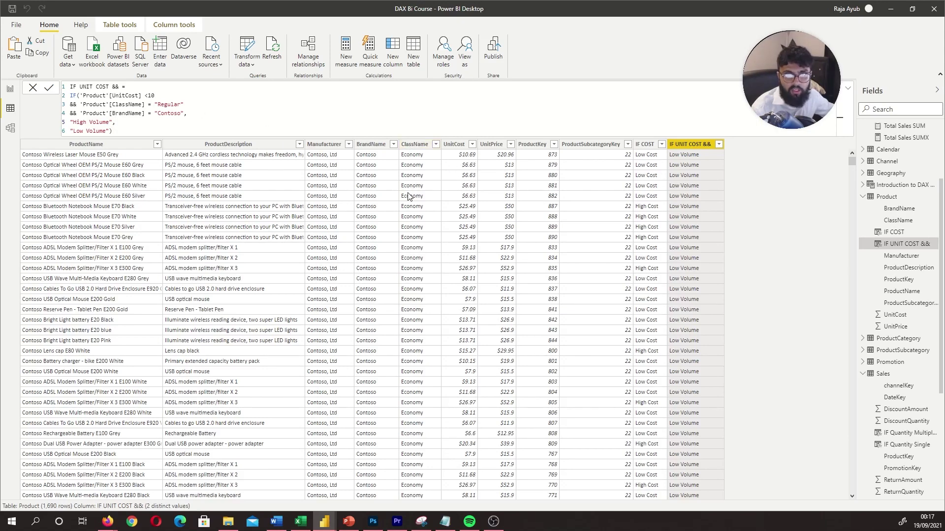
pyautogui.click(435, 145)
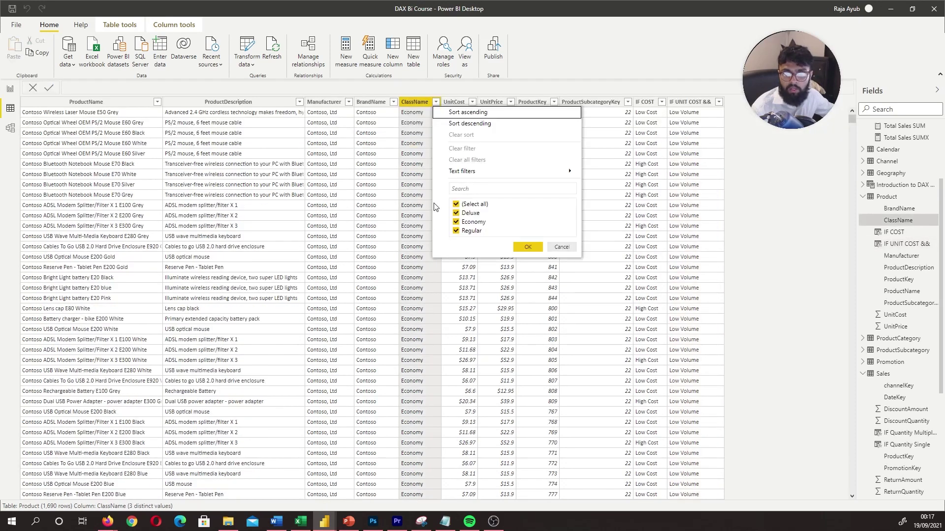
pyautogui.click(467, 205)
pyautogui.click(465, 231)
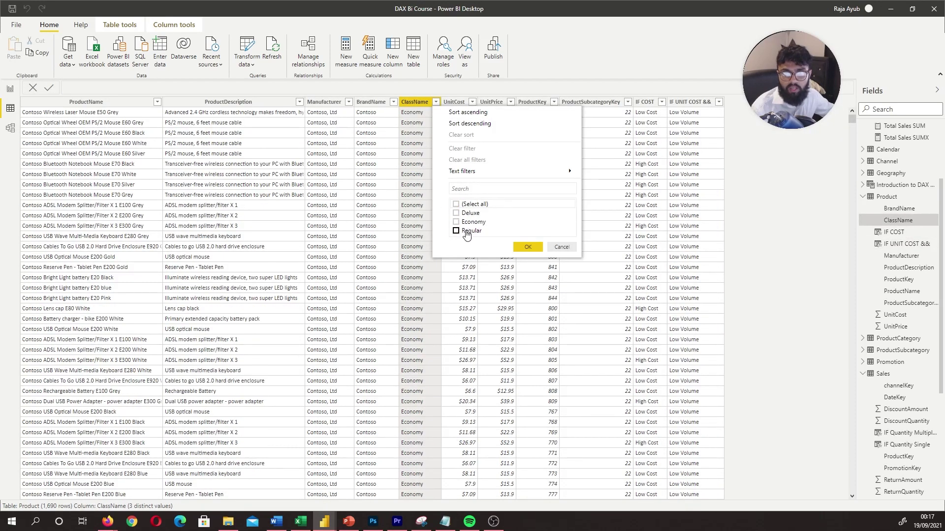
pyautogui.click(527, 246)
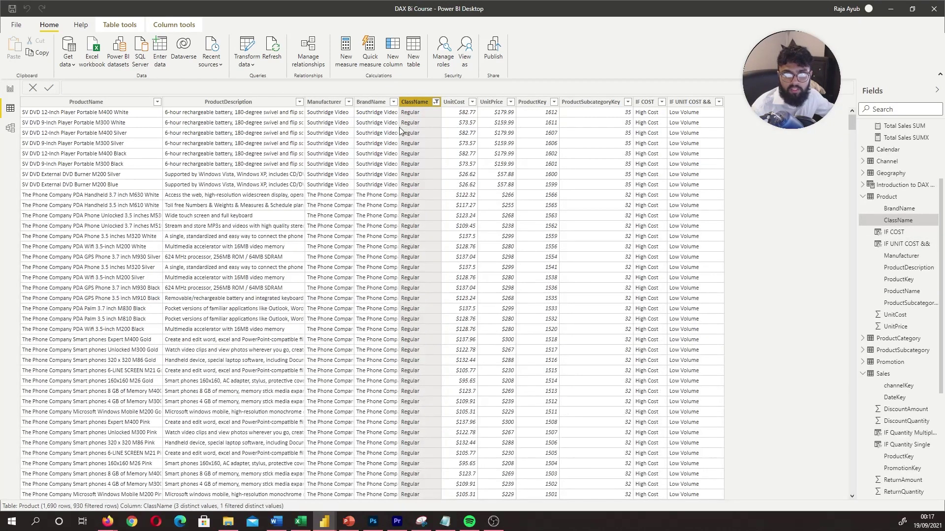
# Filter the BrandName column to show only Contoso products.
pyautogui.click(393, 103)
pyautogui.click(430, 205)
pyautogui.click(426, 222)
pyautogui.click(426, 231)
pyautogui.click(426, 222)
pyautogui.click(484, 308)
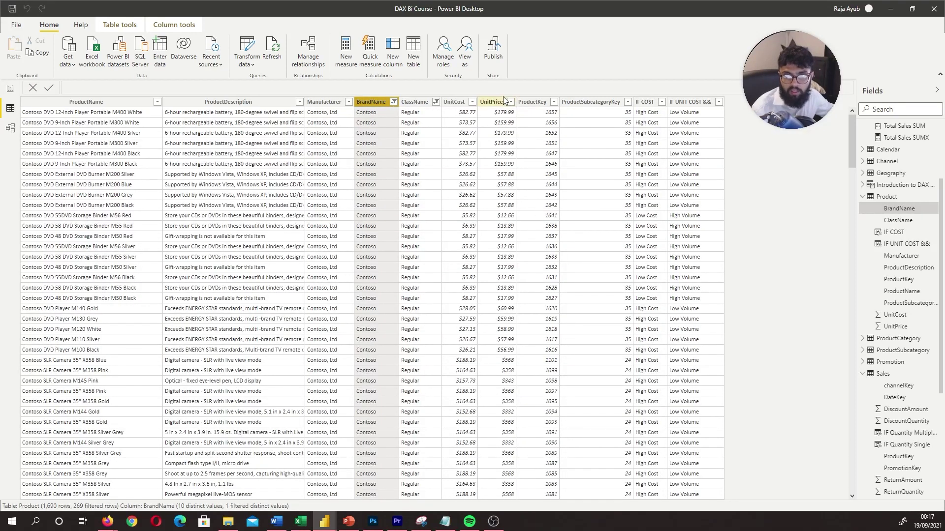
# Sort the filtered Product rows by UnitCost in ascending order.
pyautogui.click(471, 104)
pyautogui.click(472, 104)
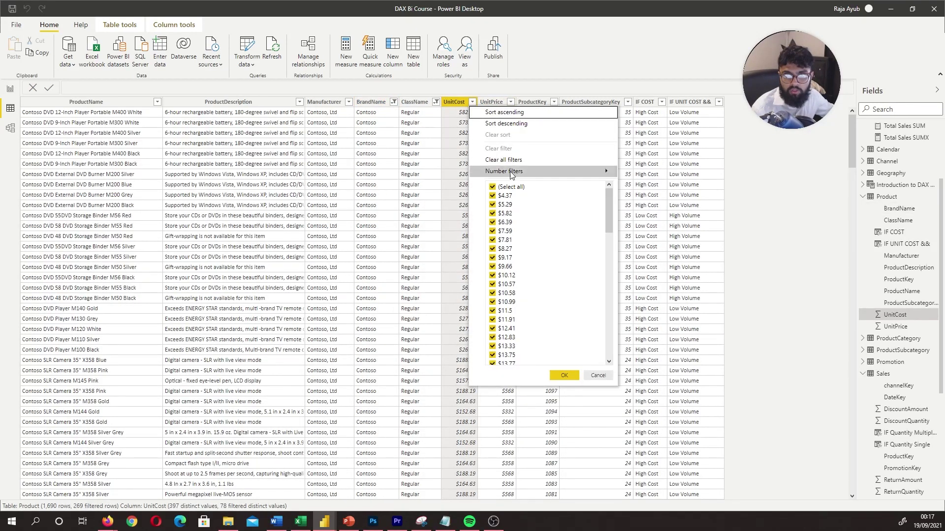
pyautogui.click(512, 113)
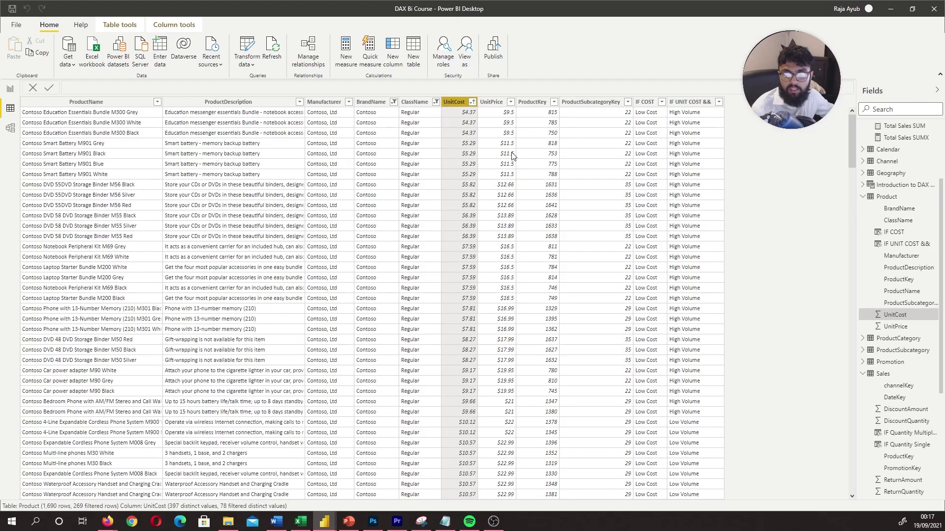
# Examine the three conditions and the "High Volume" result in the IF UNIT COST && formula against the filtered Product rows.
pyautogui.click(682, 102)
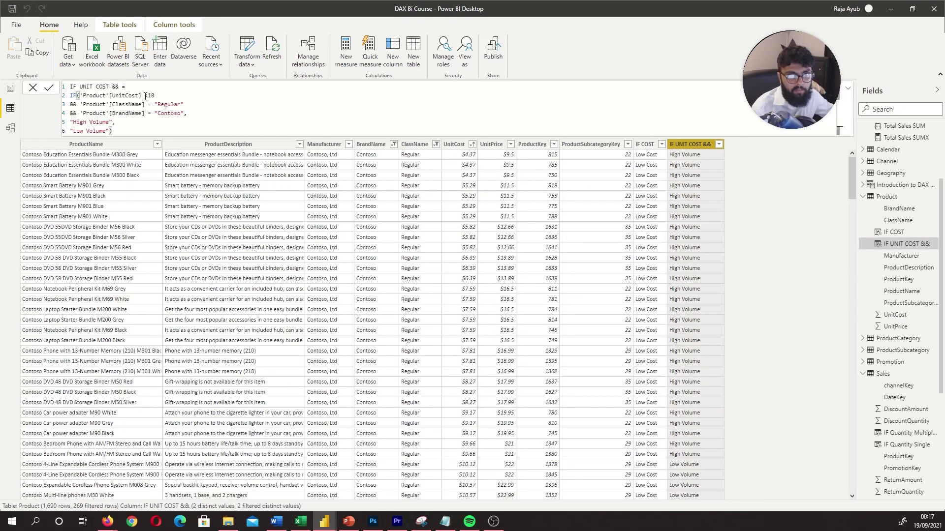
pyautogui.moveTo(184, 104); pyautogui.dragTo(76, 105)
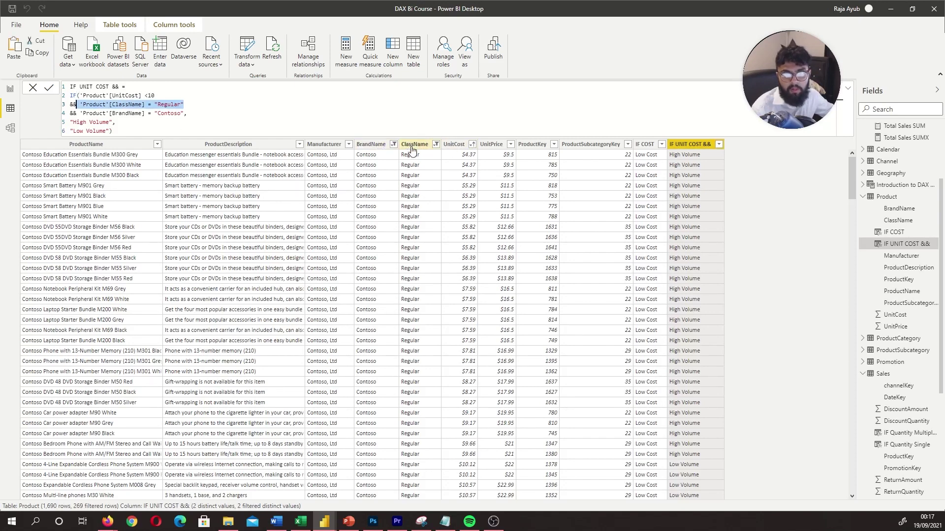
pyautogui.moveTo(187, 114)
pyautogui.mouseDown()
pyautogui.moveTo(158, 114)
pyautogui.moveTo(194, 114)
pyautogui.moveTo(71, 105)
pyautogui.moveTo(71, 95)
pyautogui.moveTo(187, 113)
pyautogui.mouseUp()
pyautogui.moveTo(122, 120); pyautogui.dragTo(69, 122)
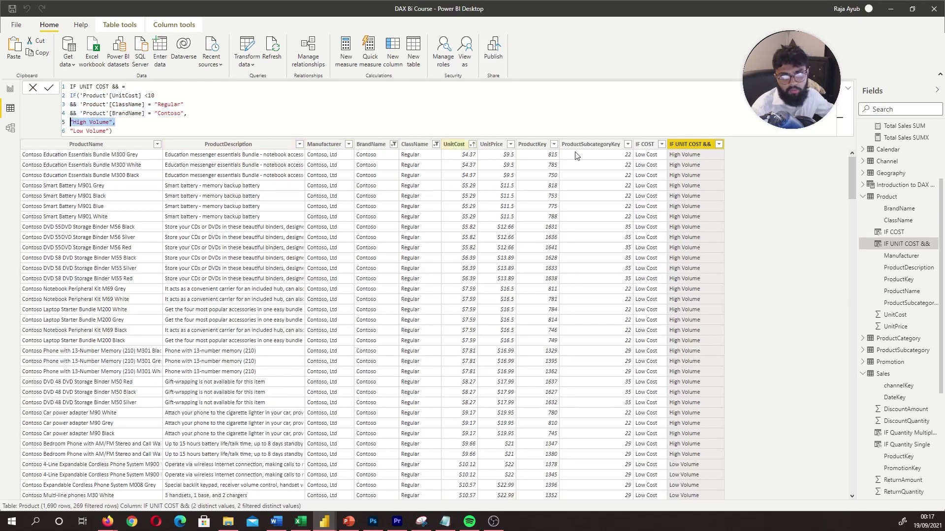
pyautogui.click(232, 114)
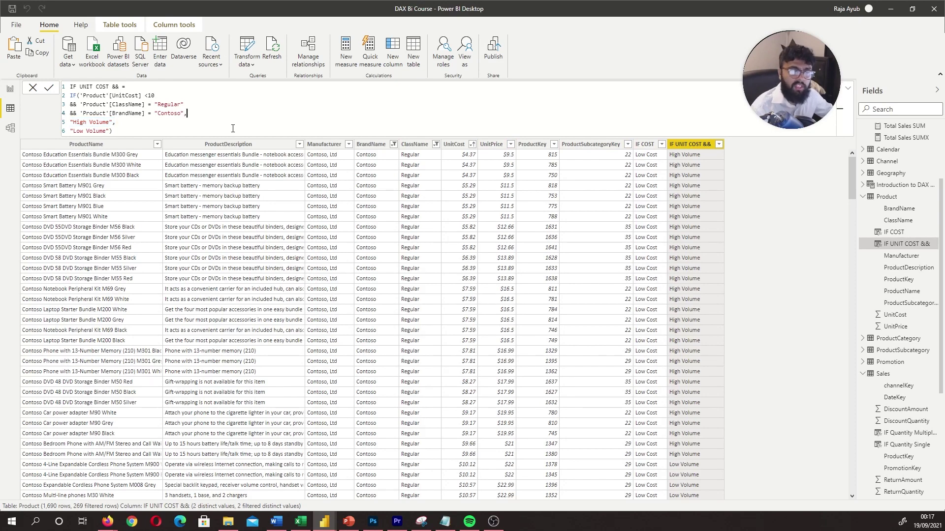
pyautogui.moveTo(187, 114); pyautogui.dragTo(74, 94)
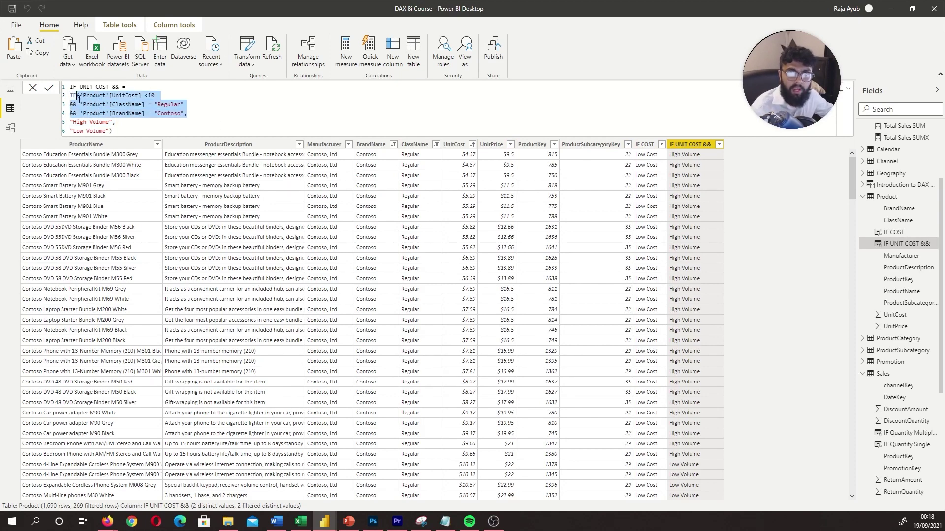
pyautogui.click(187, 104)
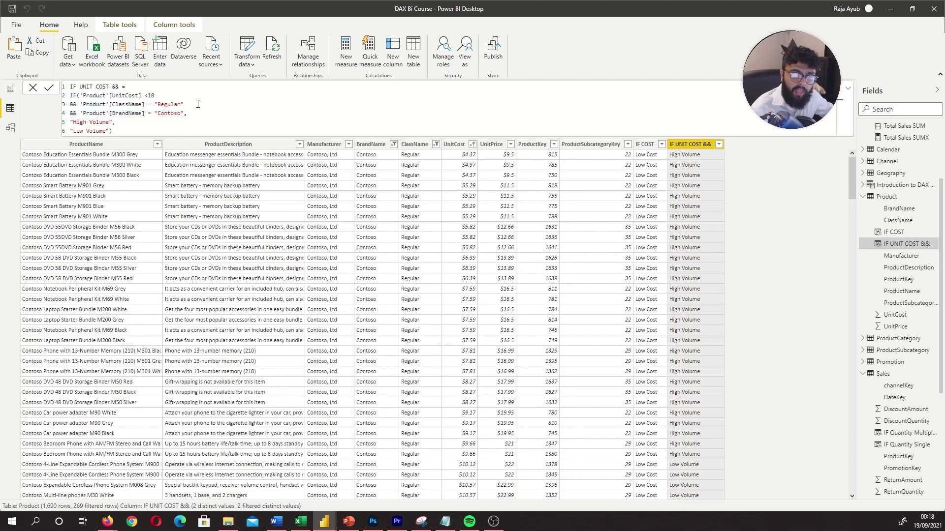
pyautogui.click(195, 110)
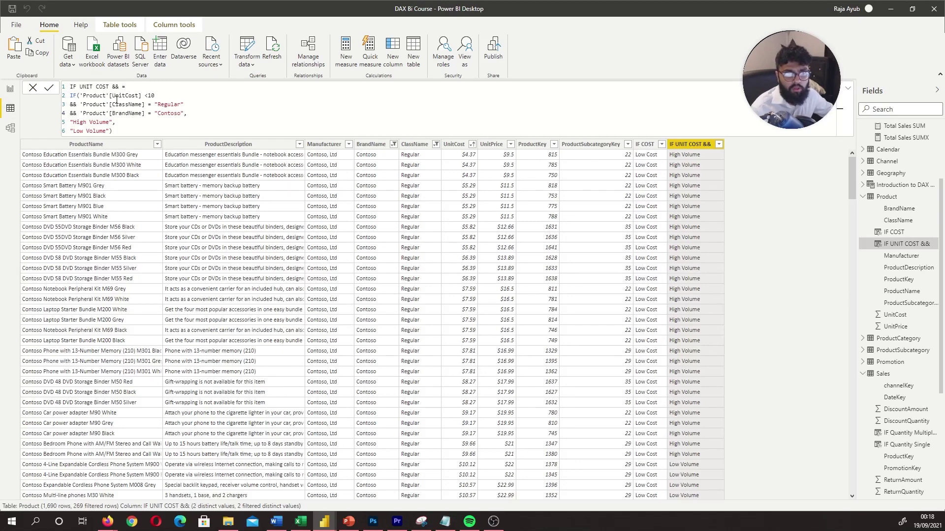
pyautogui.moveTo(188, 113); pyautogui.dragTo(65, 96)
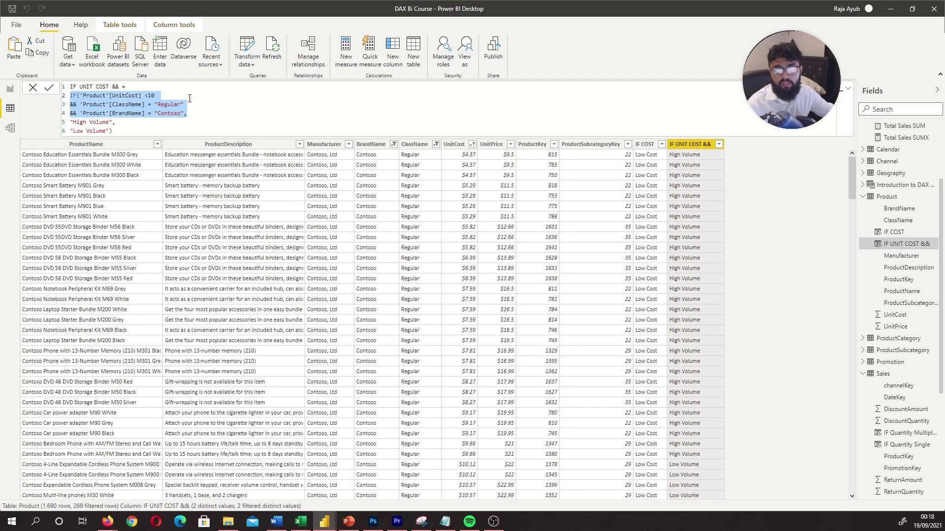
pyautogui.click(227, 108)
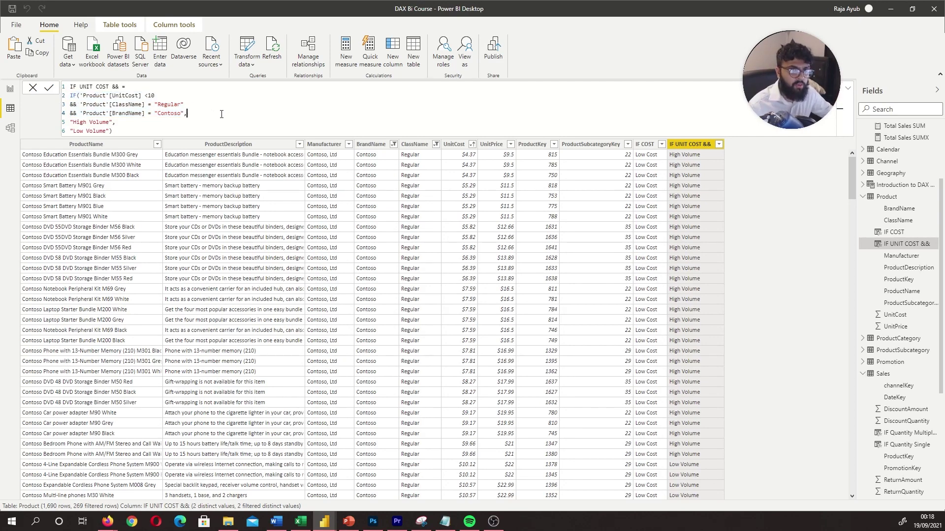
# Add a line with the || operator below the BrandName condition in the IF UNIT COST && formula and remove the comma after "Contoso".
pyautogui.hotkey('shift', 'Return')
pyautogui.write('||')
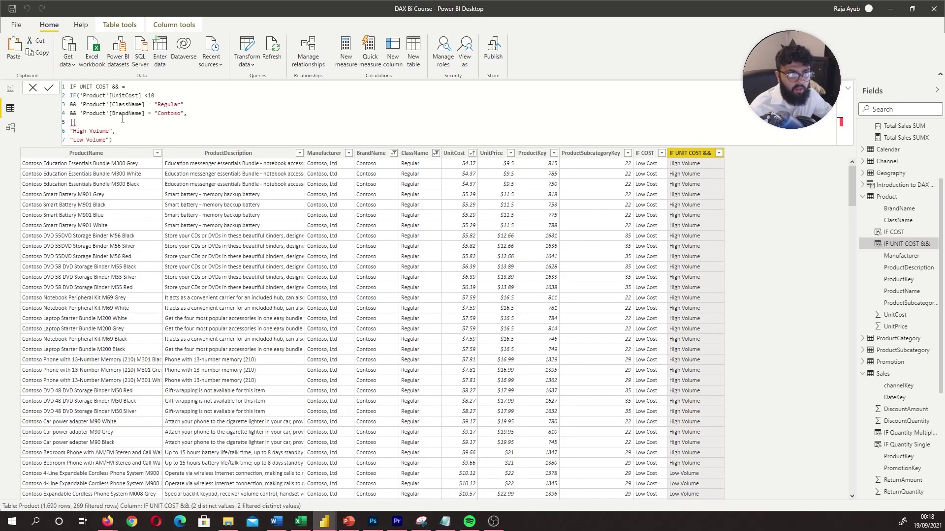
pyautogui.click(200, 113)
pyautogui.press('BackSpace')
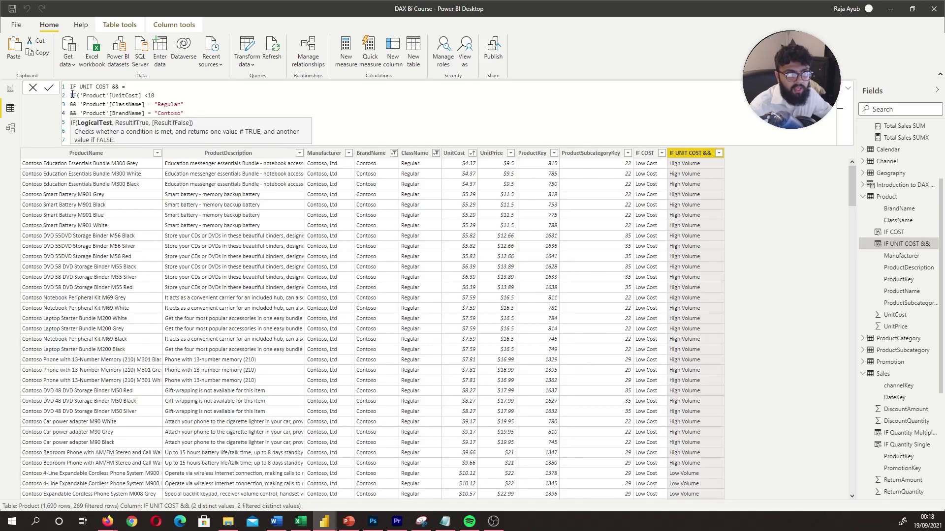
pyautogui.click(108, 123)
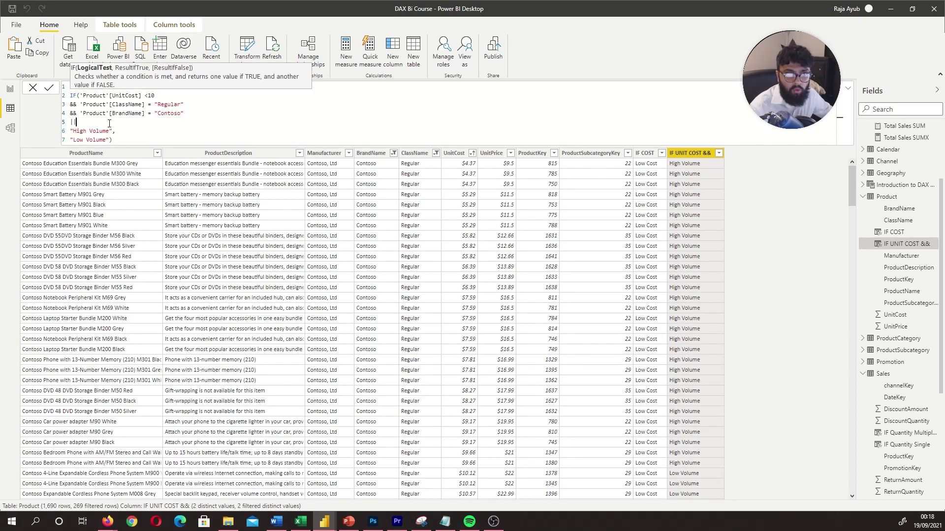
pyautogui.write('Prodc')
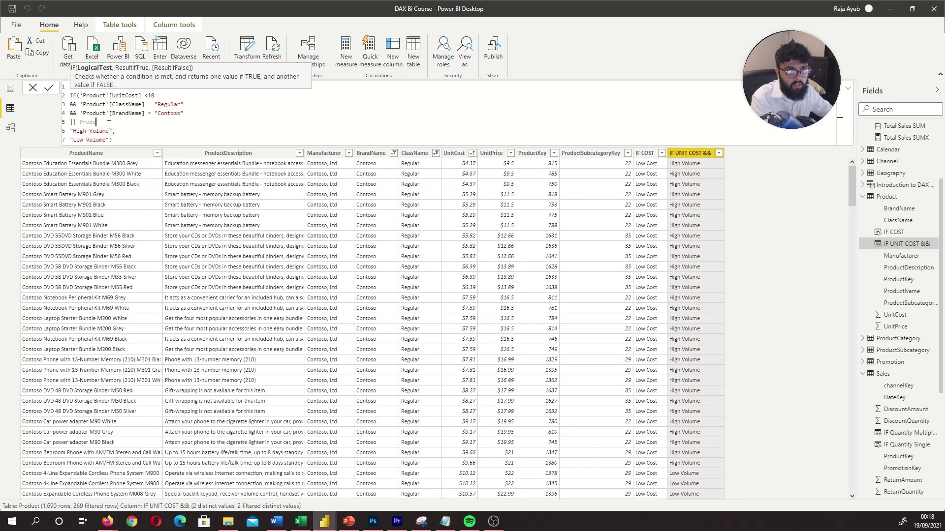
pyautogui.press('BackSpace')
pyautogui.press('Down')
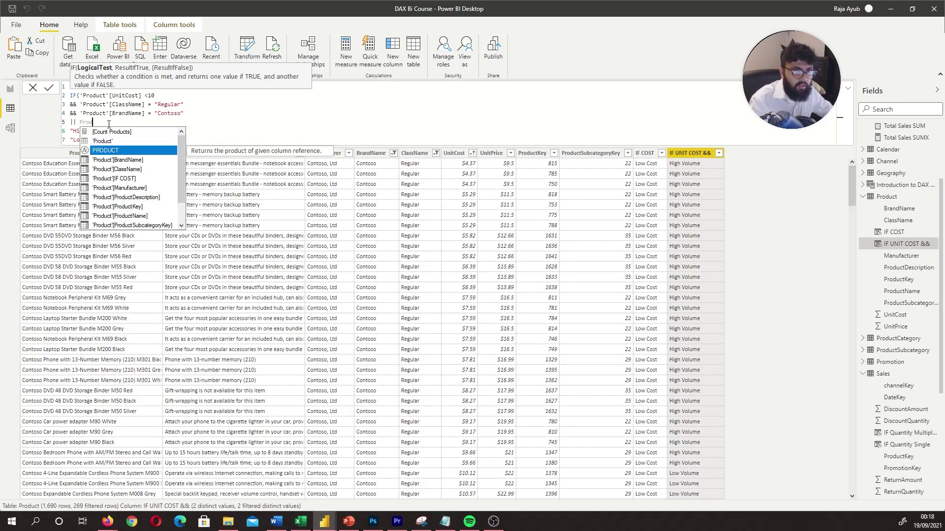
pyautogui.press('Up')
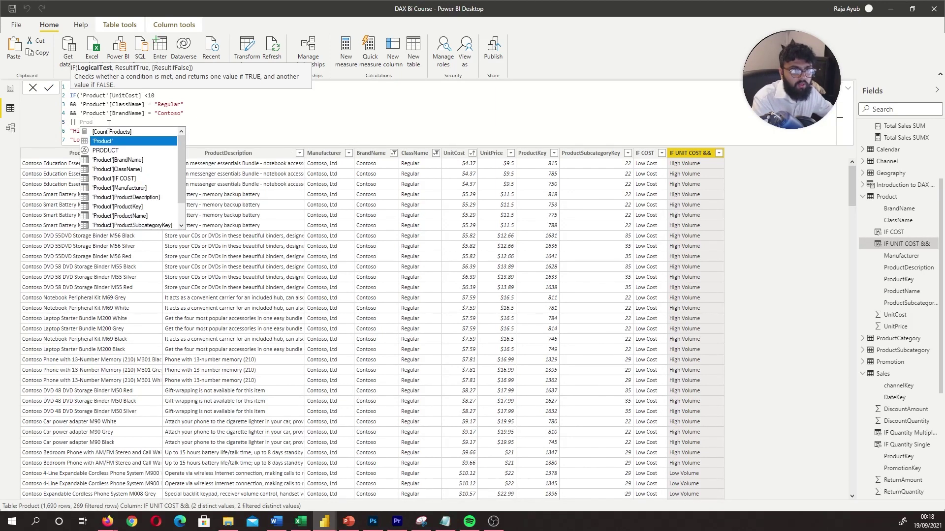
pyautogui.press('BackSpace')
pyautogui.press('BackSpace')
pyautogui.press('BackSpace')
pyautogui.press('BackSpace')
# Enter 'Product'[UnitCost] <10 as the alternative condition after the || operator.
pyautogui.write('Unit')
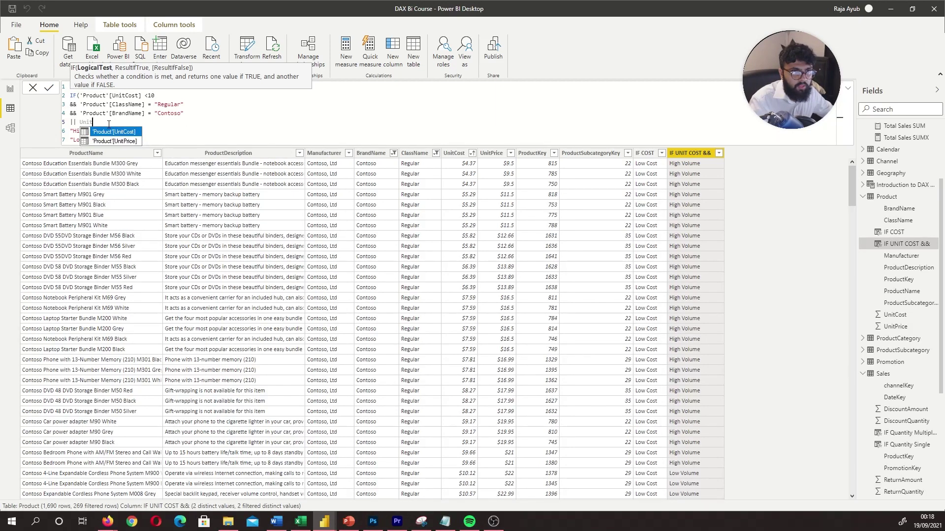
pyautogui.press('Tab')
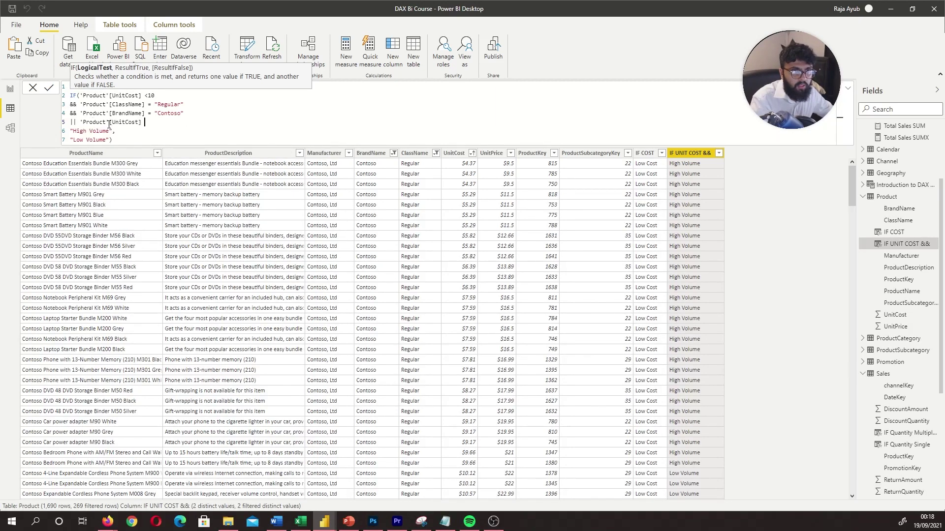
pyautogui.write('<')
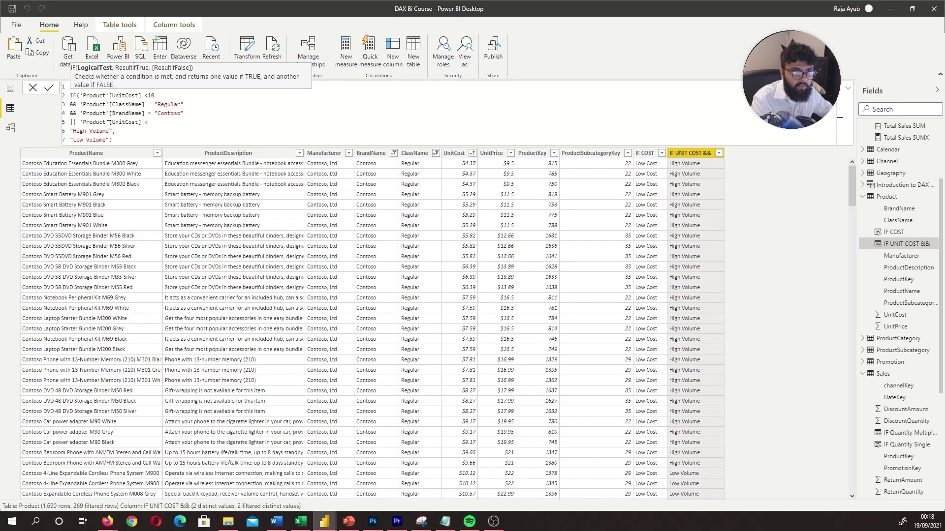
pyautogui.write('1')
pyautogui.press('BackSpace')
pyautogui.press('BackSpace')
pyautogui.write('>')
pyautogui.press('BackSpace')
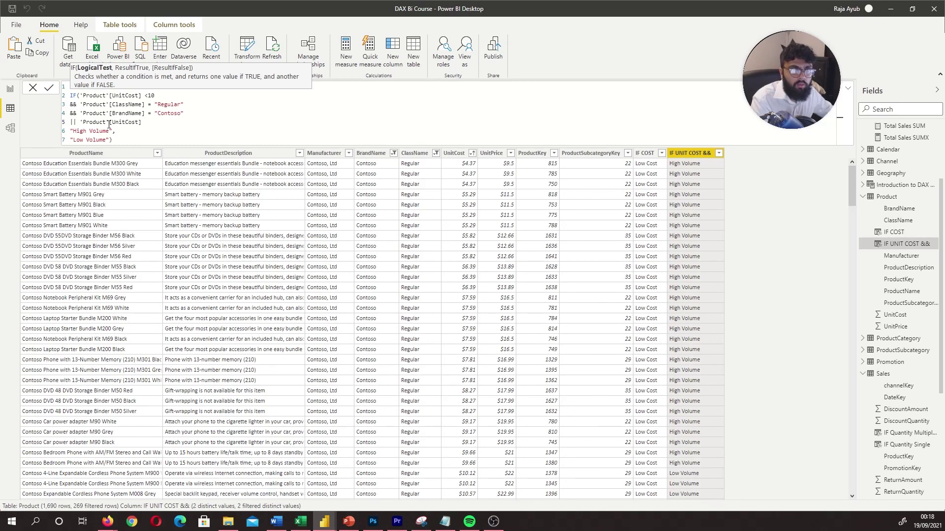
pyautogui.write('<10')
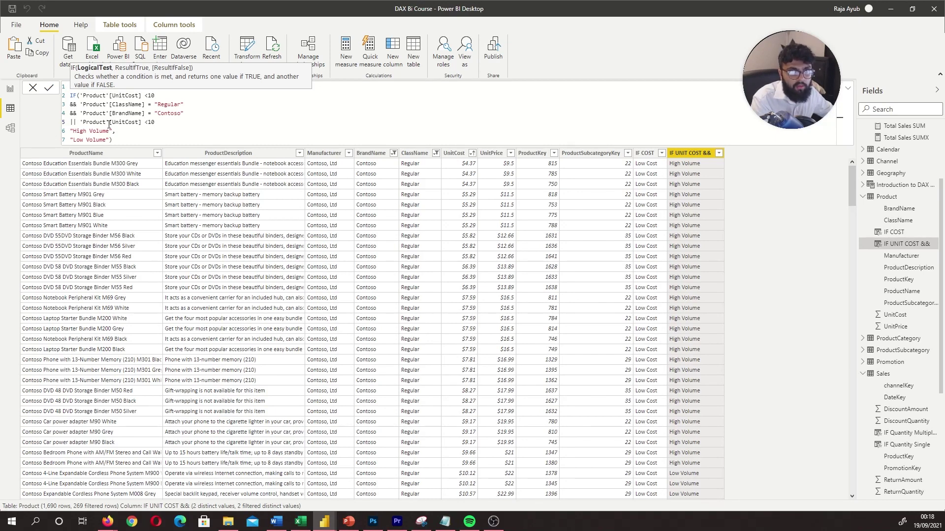
# Try to add a further && condition on a Product column below the || condition.
pyautogui.hotkey('shift', 'Return')
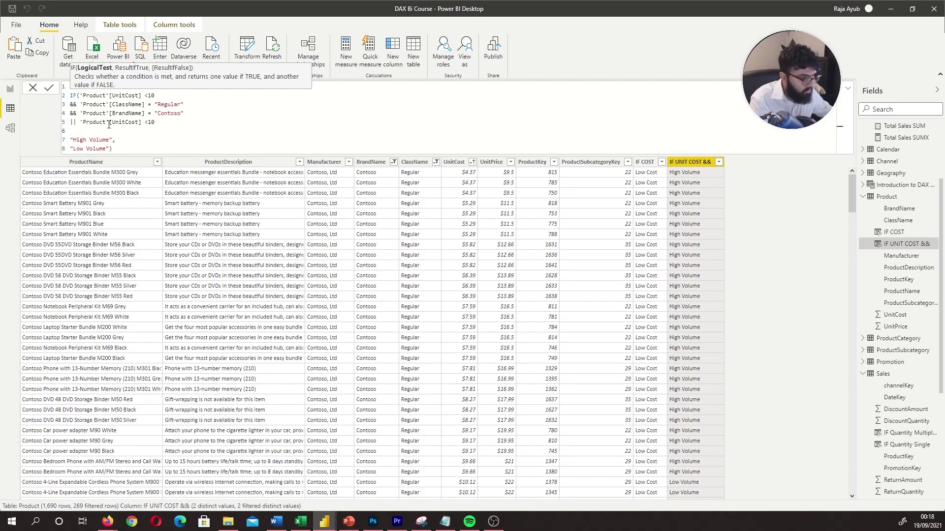
pyautogui.write('&& ')
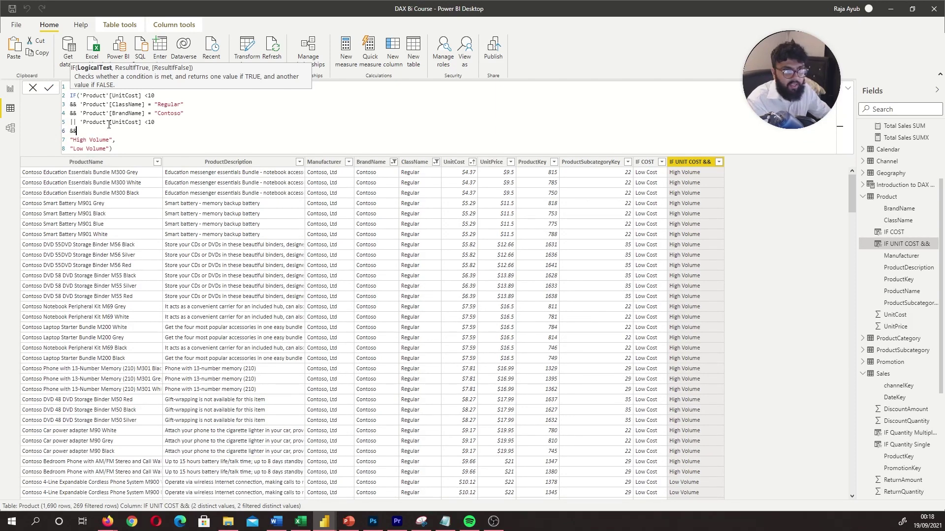
pyautogui.write('Prod')
pyautogui.press('Down')
pyautogui.press('Down')
pyautogui.press('Down')
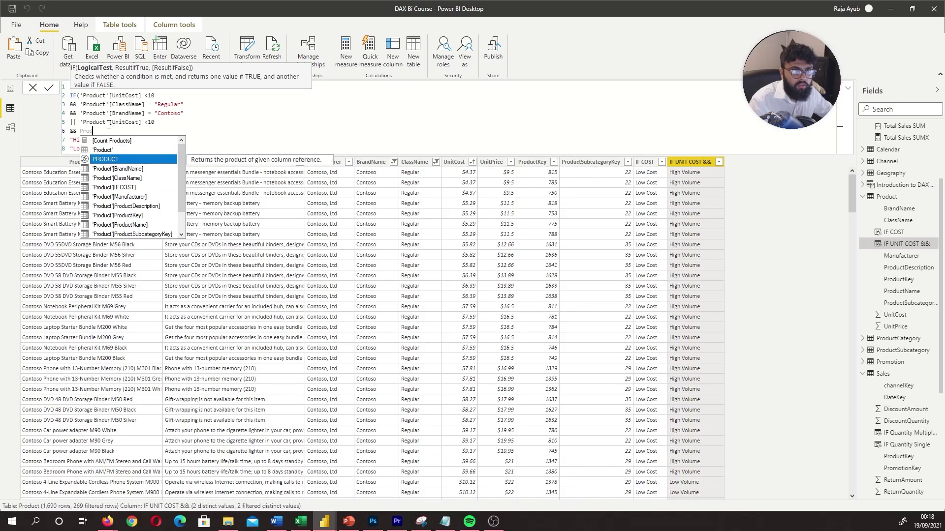
pyautogui.press('Down')
pyautogui.press('Down')
pyautogui.press('Down')
pyautogui.press('Down')
pyautogui.press('Down')
pyautogui.press('Down')
pyautogui.press('Up')
pyautogui.press('Up')
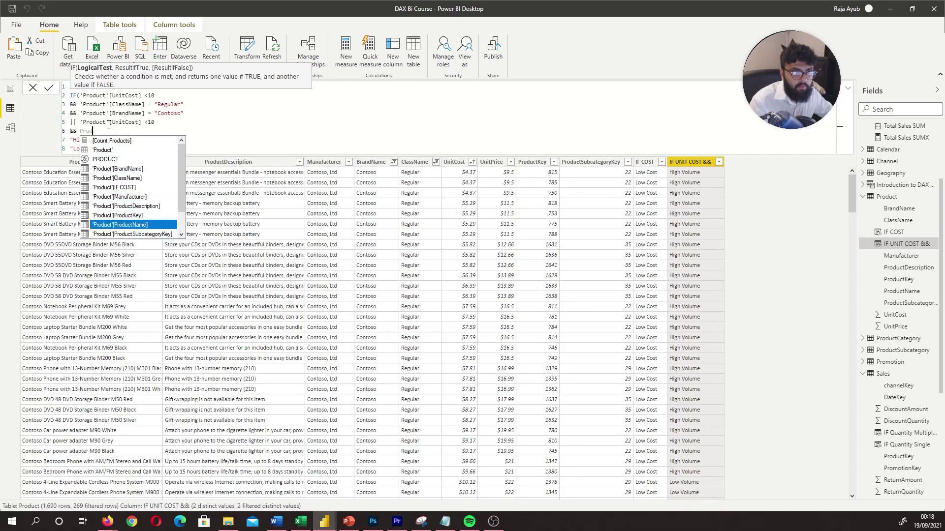
pyautogui.press('Up')
pyautogui.press('Down')
pyautogui.press('Down')
pyautogui.press('Up')
pyautogui.press('Up')
pyautogui.press('Up')
pyautogui.press('Up')
pyautogui.press('Up')
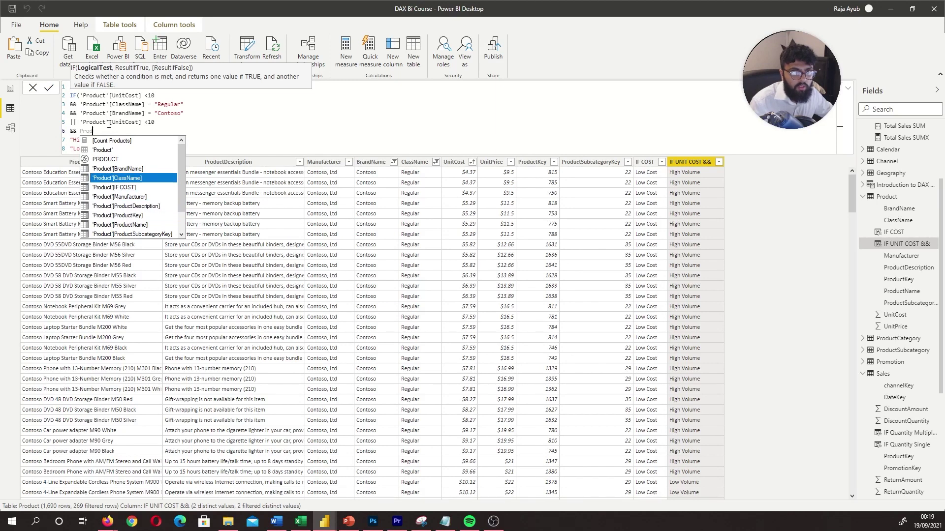
# Change the UnitCost comparison in the || condition to <20.
pyautogui.click(160, 126)
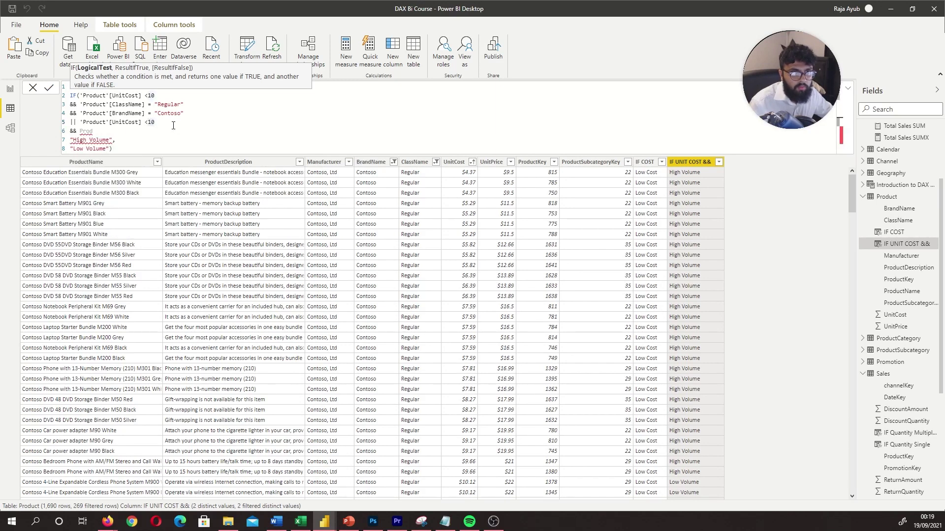
pyautogui.press('BackSpace')
pyautogui.press('BackSpace')
pyautogui.press('BackSpace')
pyautogui.write('<20')
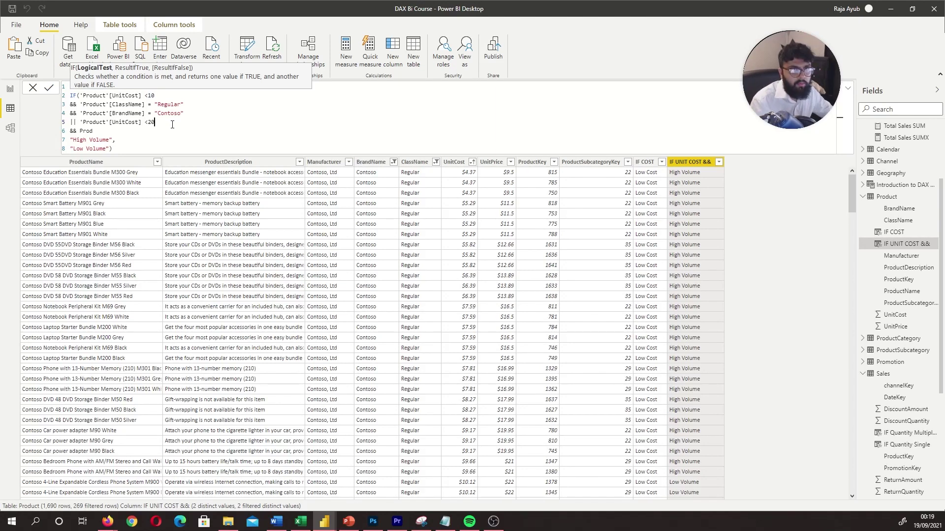
# Delete the unfinished && line below the || condition.
pyautogui.moveTo(140, 131); pyautogui.dragTo(54, 133)
pyautogui.press('BackSpace')
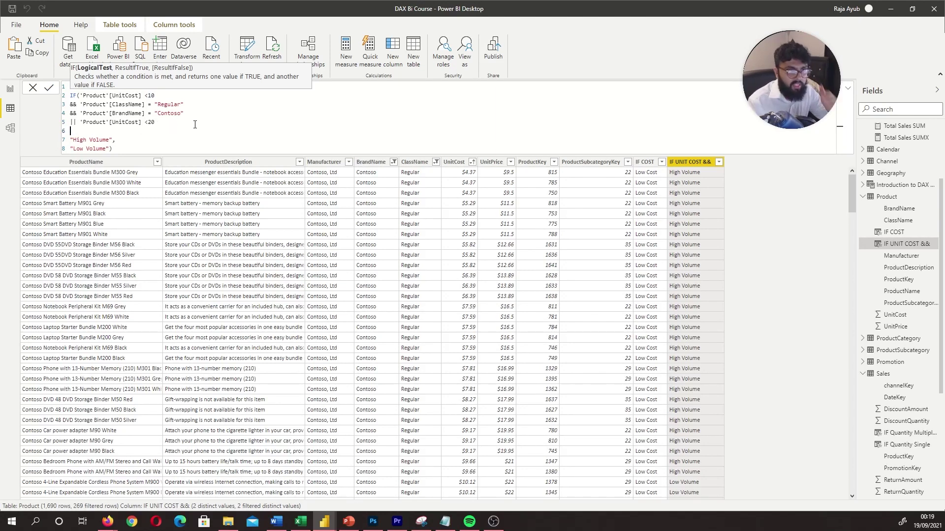
pyautogui.press('BackSpace')
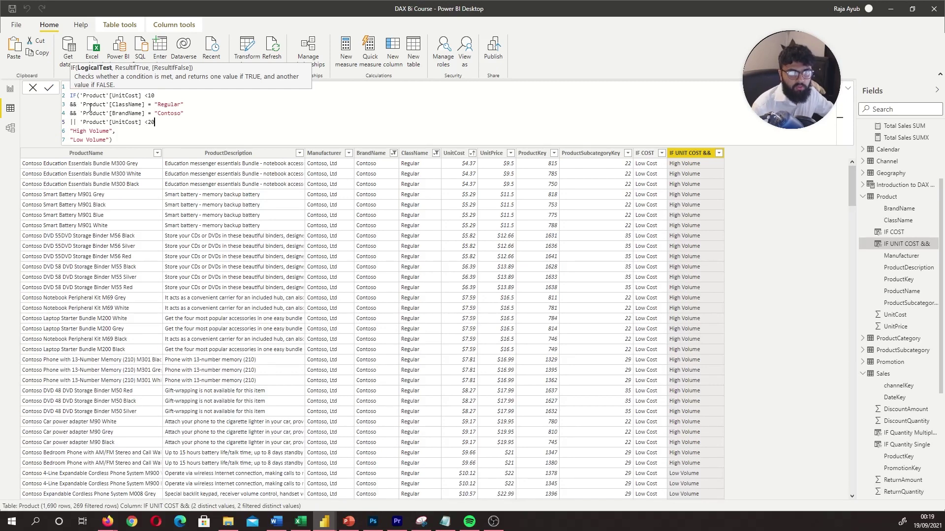
# Add a comma after the <20 condition and commit the IF UNIT COST && formula.
pyautogui.click(189, 111)
pyautogui.click(113, 132)
pyautogui.write(',')
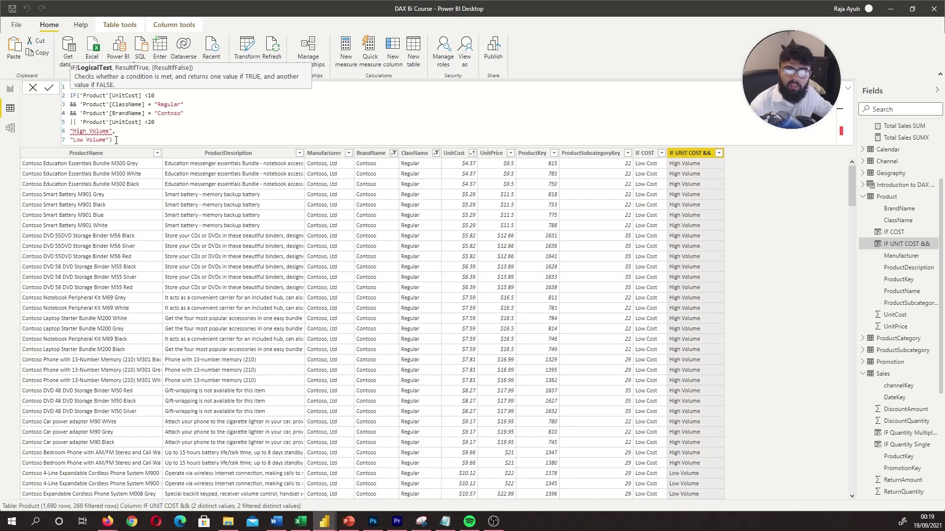
pyautogui.click(167, 121)
pyautogui.press('Return')
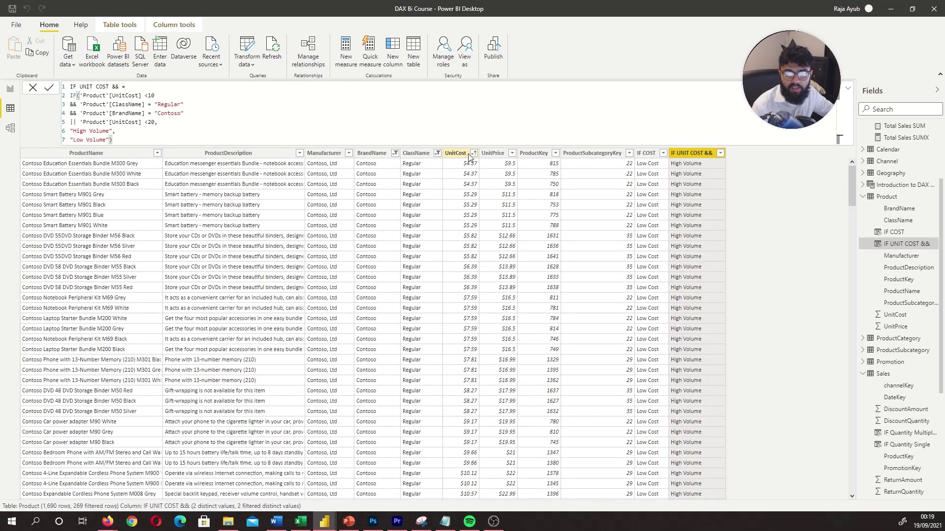
# Clear the sort on the UnitCost column and check the IF UNIT COST && results down the filtered rows.
pyautogui.click(473, 153)
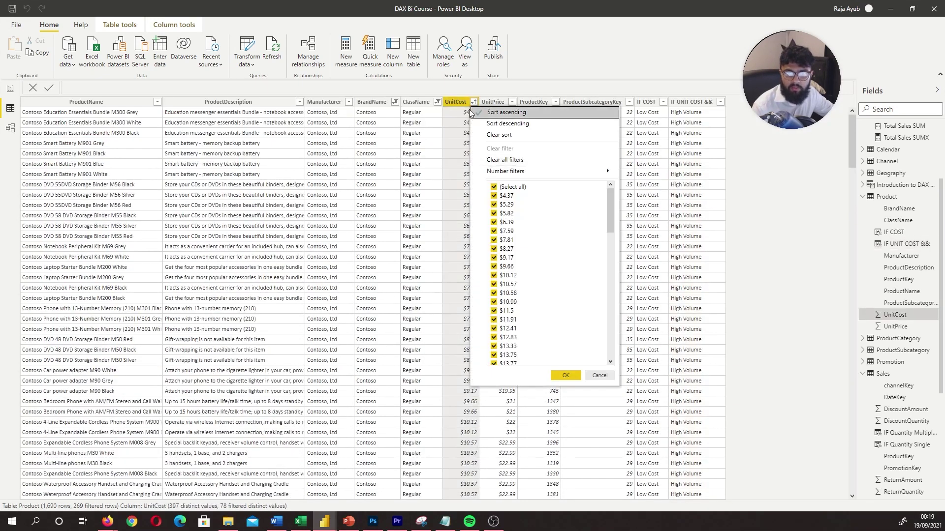
pyautogui.click(503, 136)
pyautogui.scroll(-6, 482, 186)
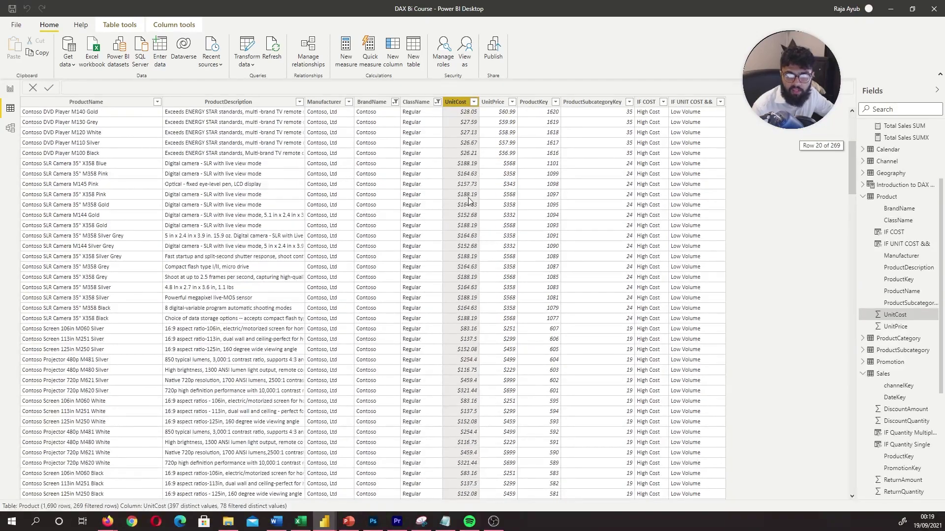
pyautogui.scroll(-4, 468, 182)
pyautogui.scroll(-20, 458, 194)
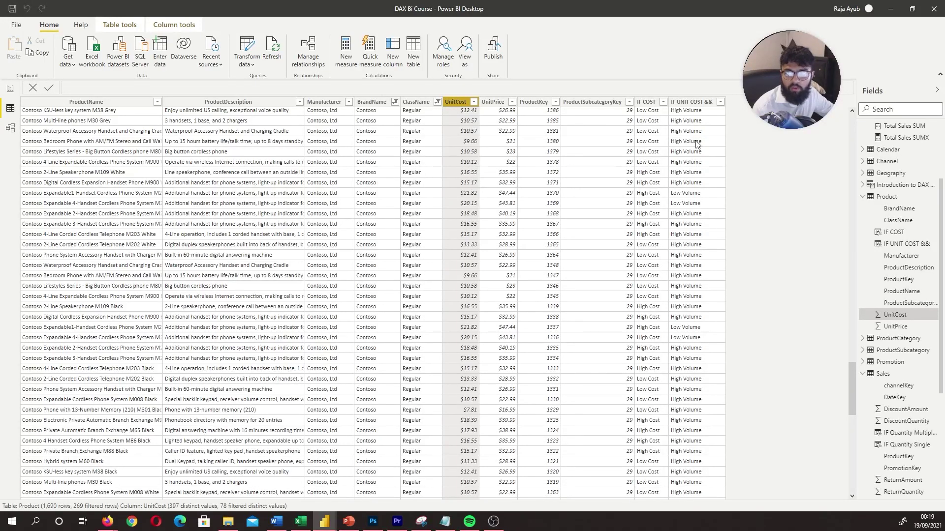
# Remove the ClassName and BrandName && conditions from the IF UNIT COST && formula, keeping only the two UnitCost conditions.
pyautogui.click(691, 102)
pyautogui.moveTo(195, 116); pyautogui.dragTo(77, 96)
pyautogui.click(209, 113)
pyautogui.moveTo(200, 113); pyautogui.dragTo(69, 96)
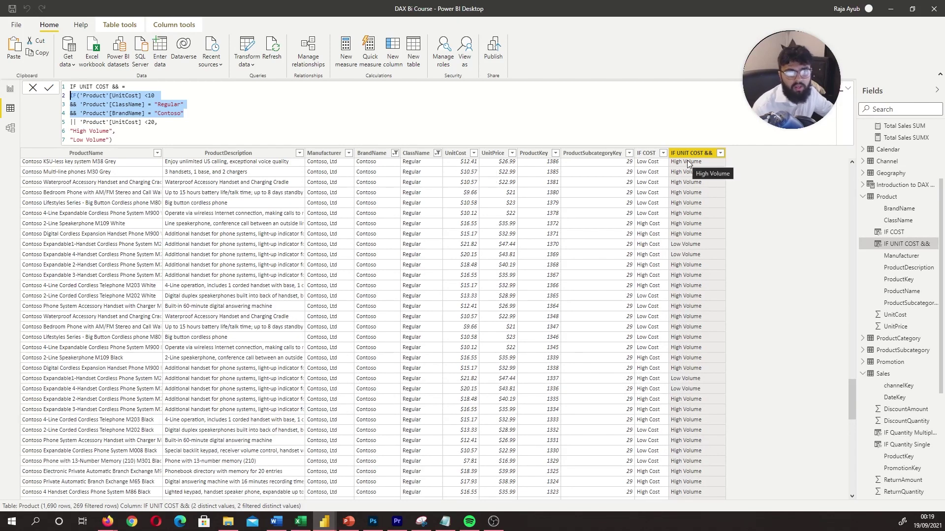
pyautogui.moveTo(185, 113); pyautogui.dragTo(70, 105)
pyautogui.press('BackSpace')
pyautogui.press('BackSpace')
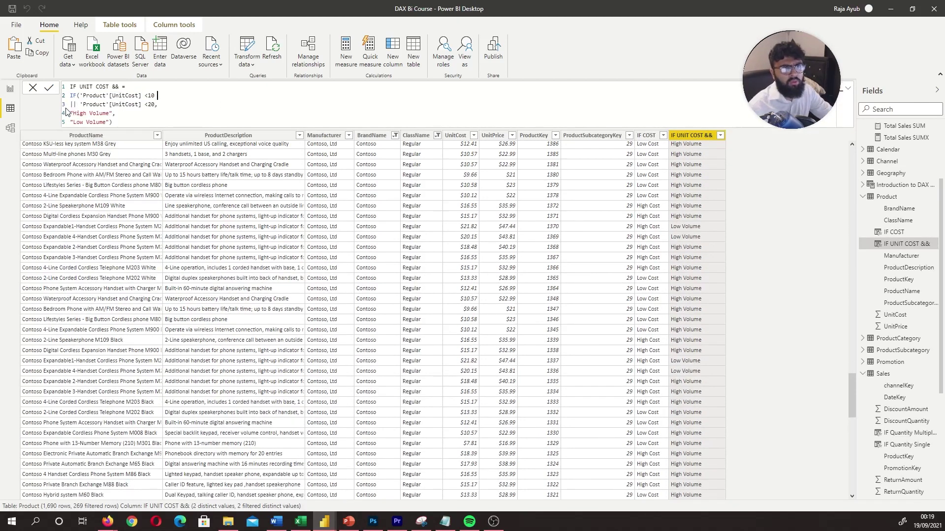
# Add || 'Product'[ClassName] = "Regular" as a third alternative after the <20 condition and commit the formula.
pyautogui.click(165, 96)
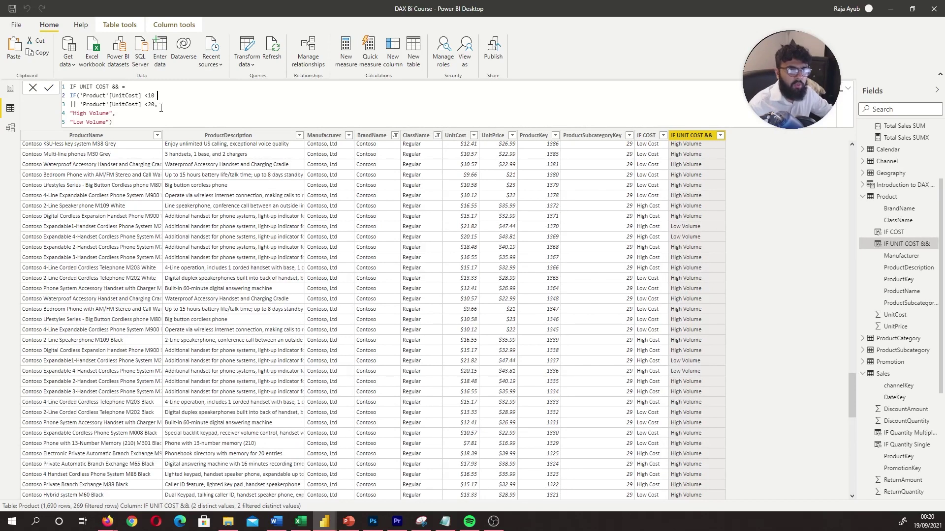
pyautogui.click(155, 106)
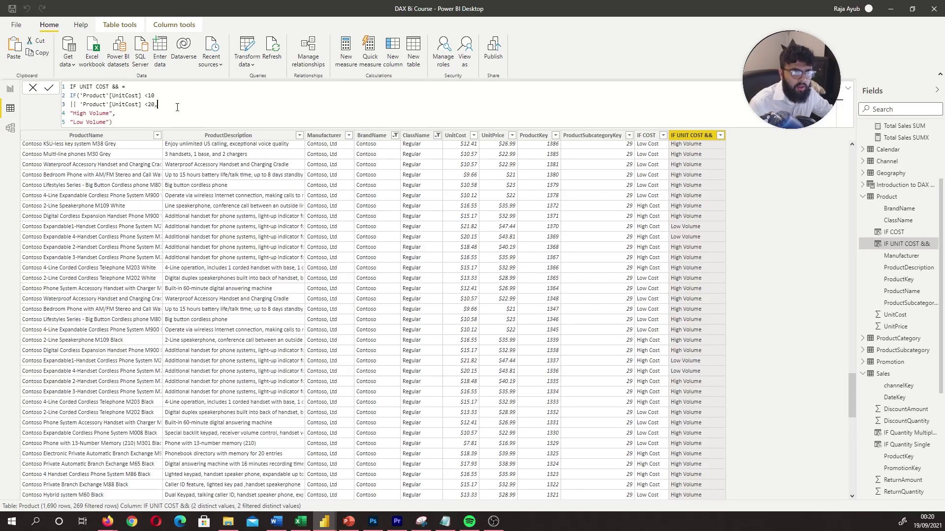
pyautogui.hotkey('shift', 'Return')
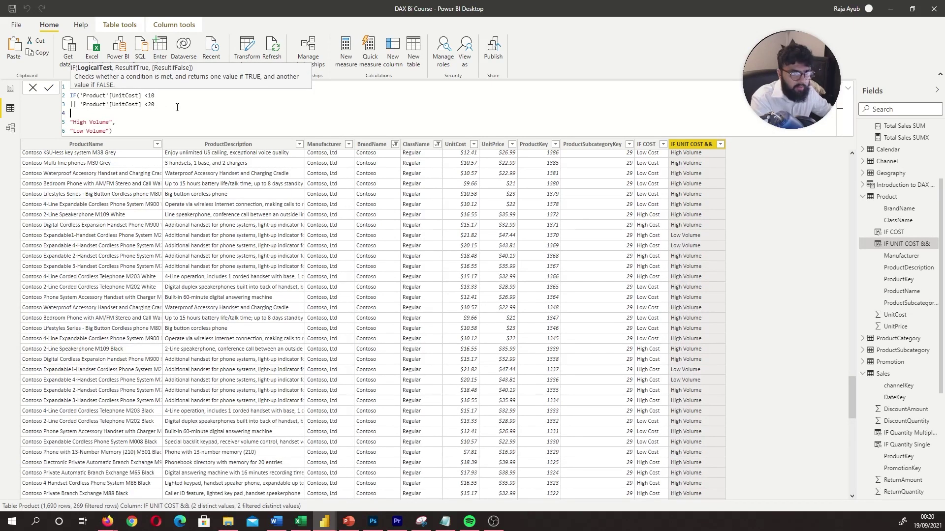
pyautogui.write('|| ')
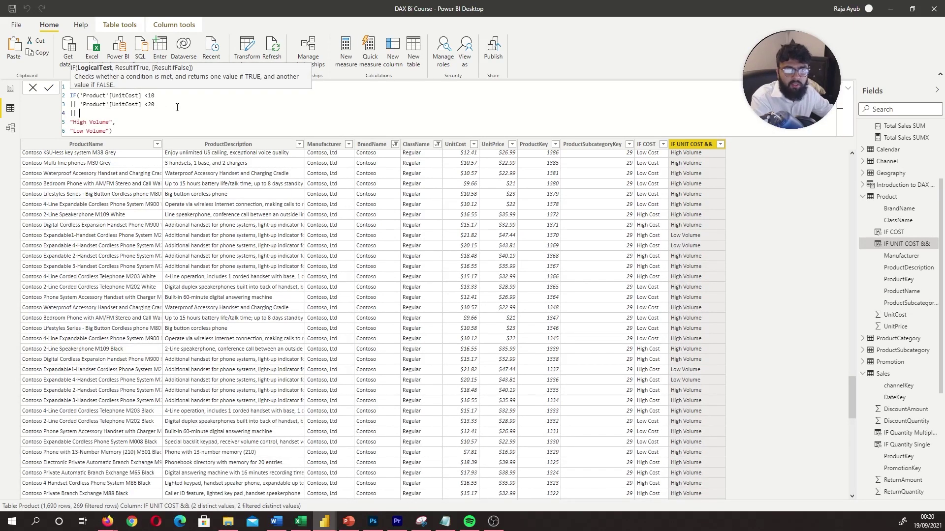
pyautogui.write('Class')
pyautogui.press('Tab')
pyautogui.write('= "Regular",')
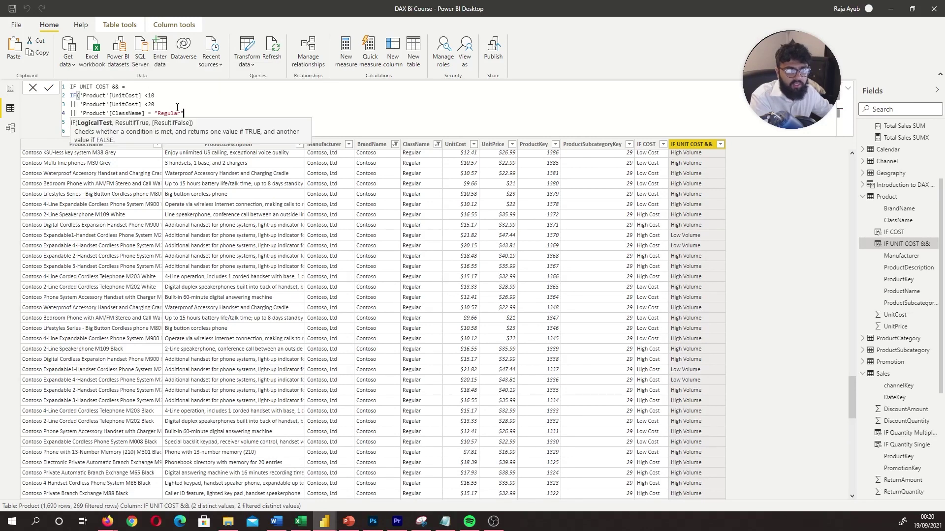
pyautogui.press('Return')
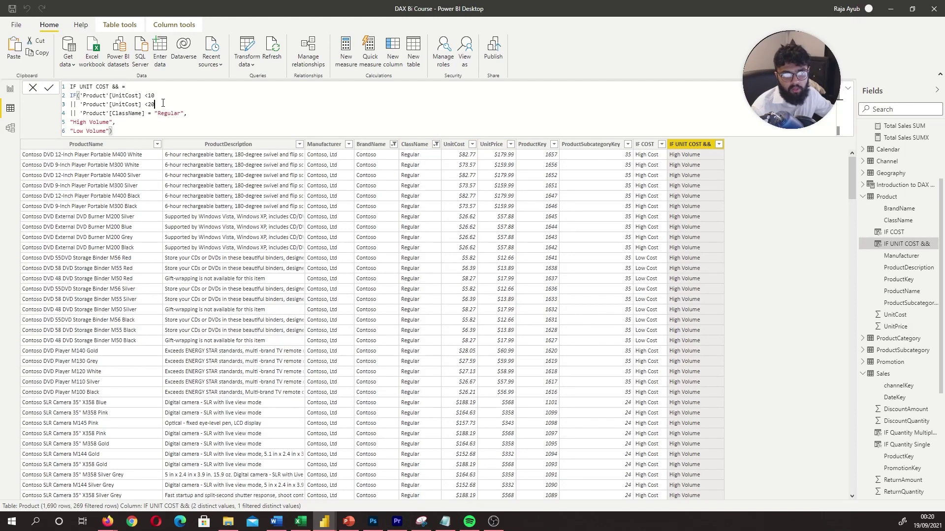
# Examine the || conditions and the "High Volume" result in the IF UNIT COST && formula against the filtered Product rows.
pyautogui.moveTo(154, 105); pyautogui.dragTo(80, 104)
pyautogui.click(145, 90)
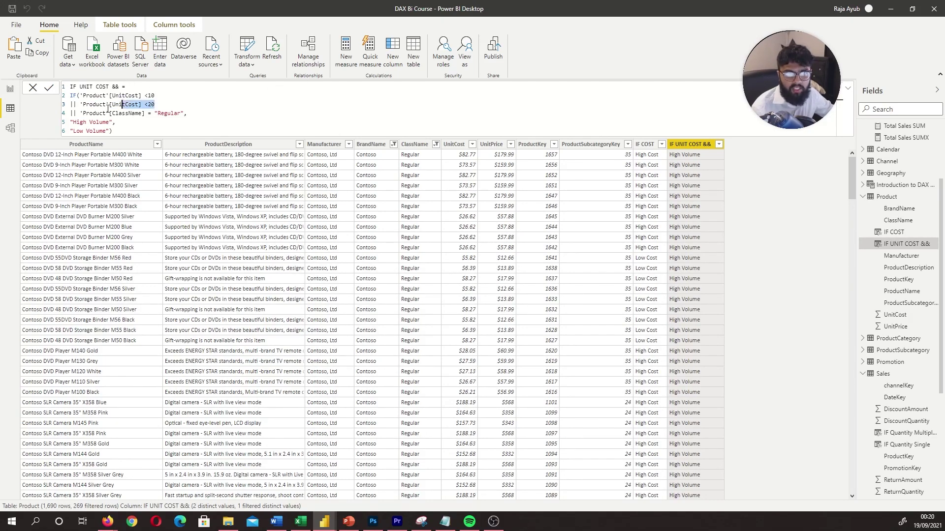
pyautogui.moveTo(76, 105); pyautogui.dragTo(155, 104)
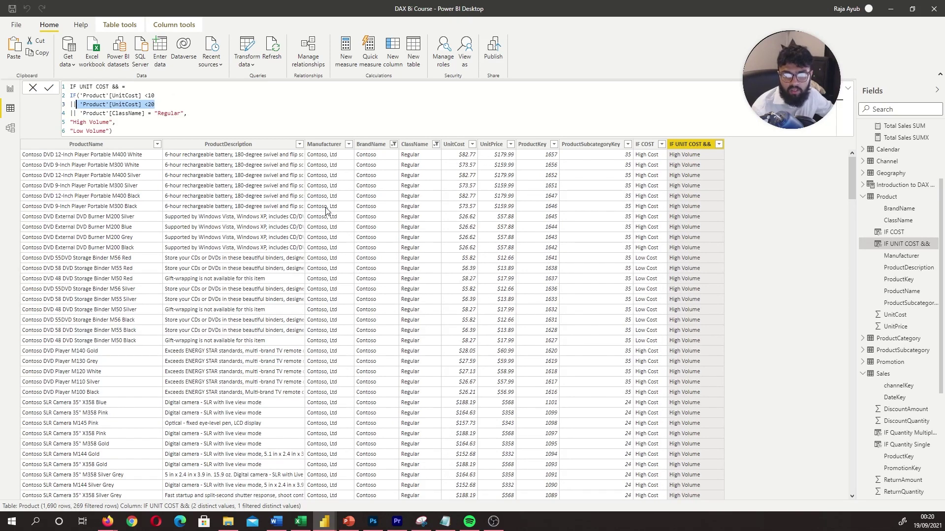
pyautogui.moveTo(189, 113); pyautogui.dragTo(70, 113)
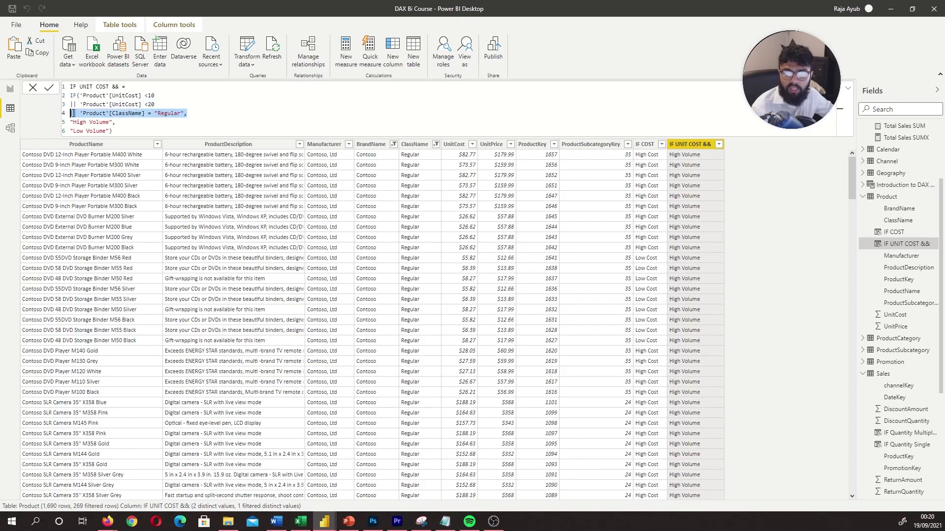
pyautogui.click(117, 121)
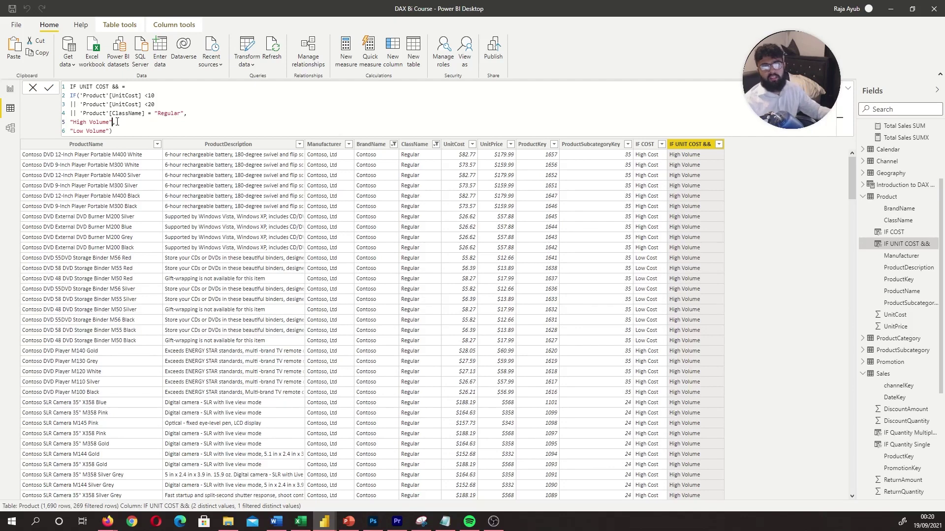
pyautogui.press('Left')
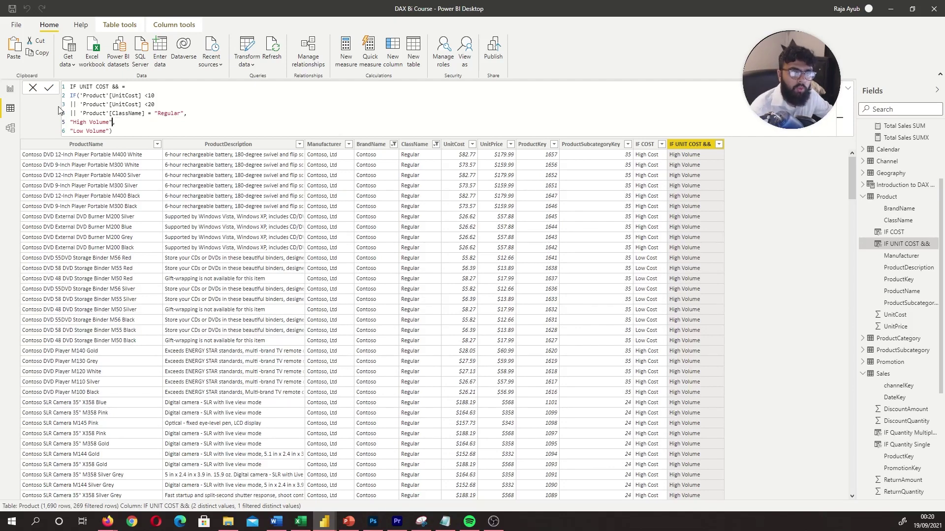
pyautogui.click(75, 102)
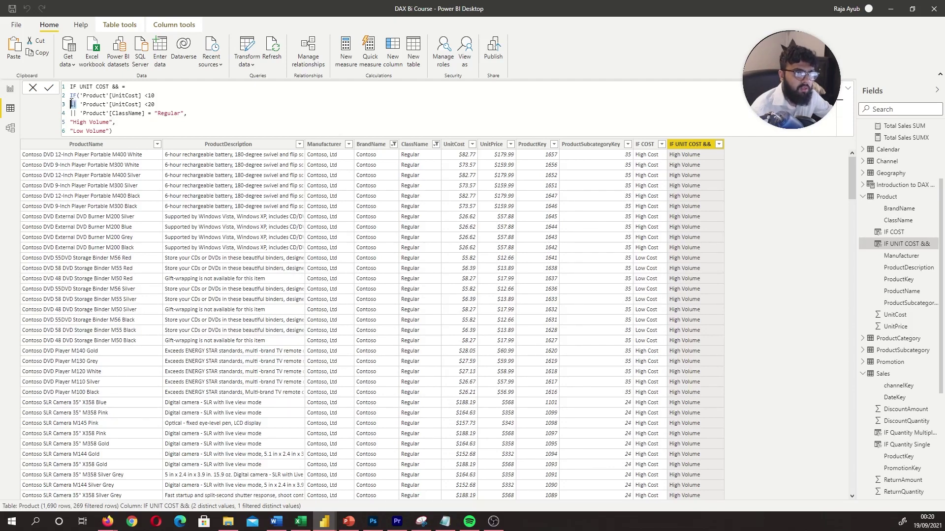